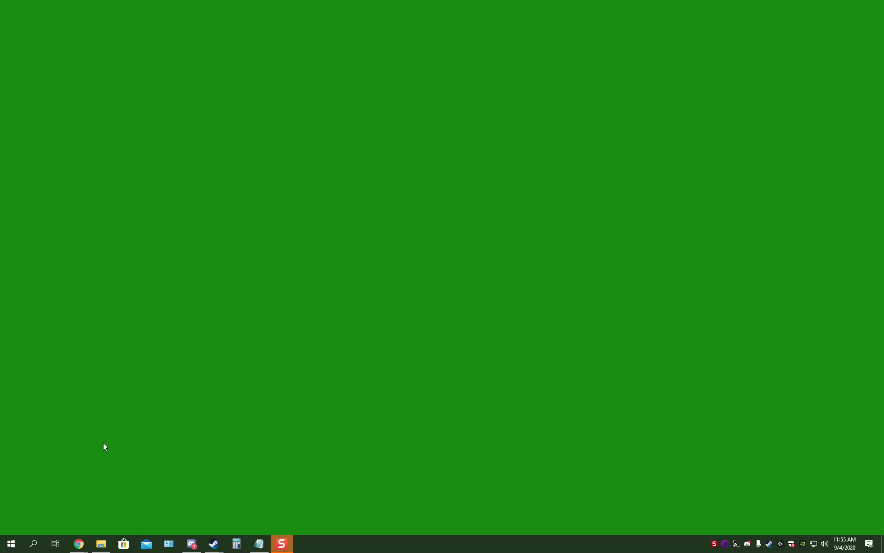
Step: Open Control Panel by searching 'control panel' from the Start menu
click(12, 540)
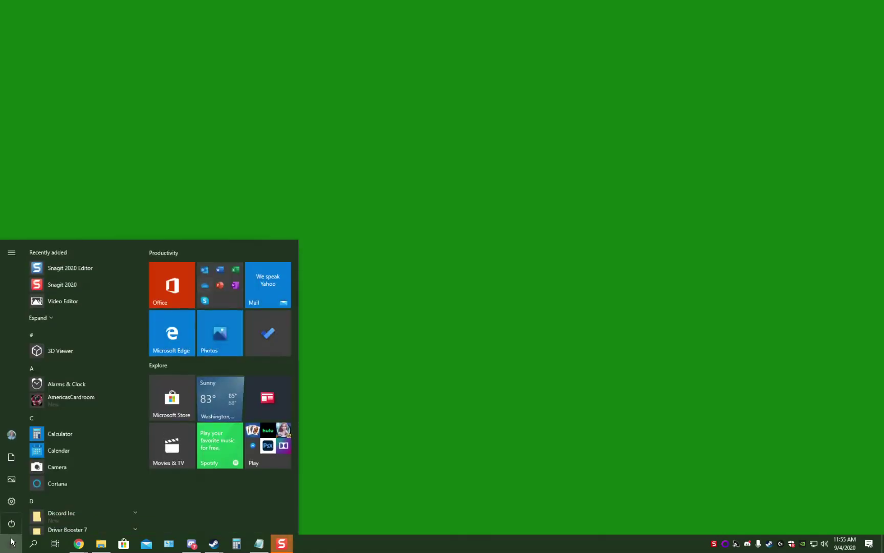
text(contr)
text(ol panel)
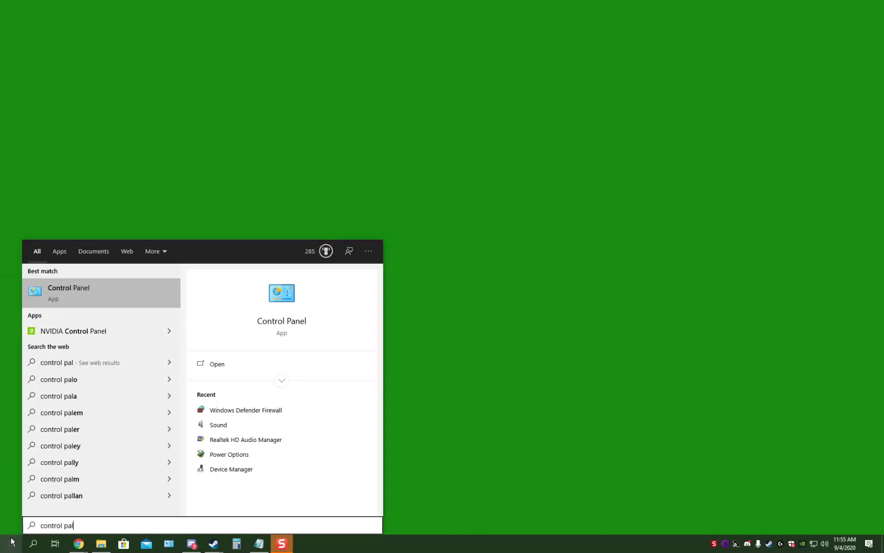
key(Return)
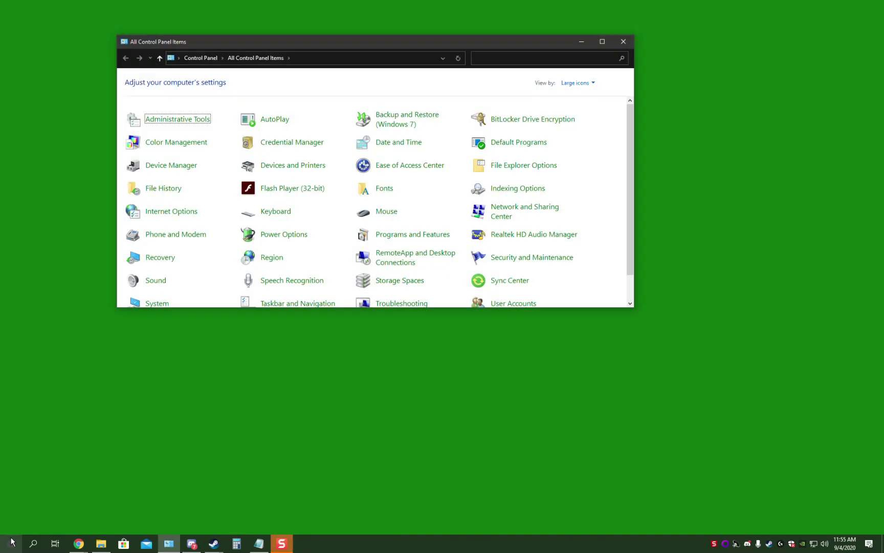
Step: View Control Panel as Large icons, open Windows Defender Firewall, then its Advanced settings
click(576, 83)
click(568, 95)
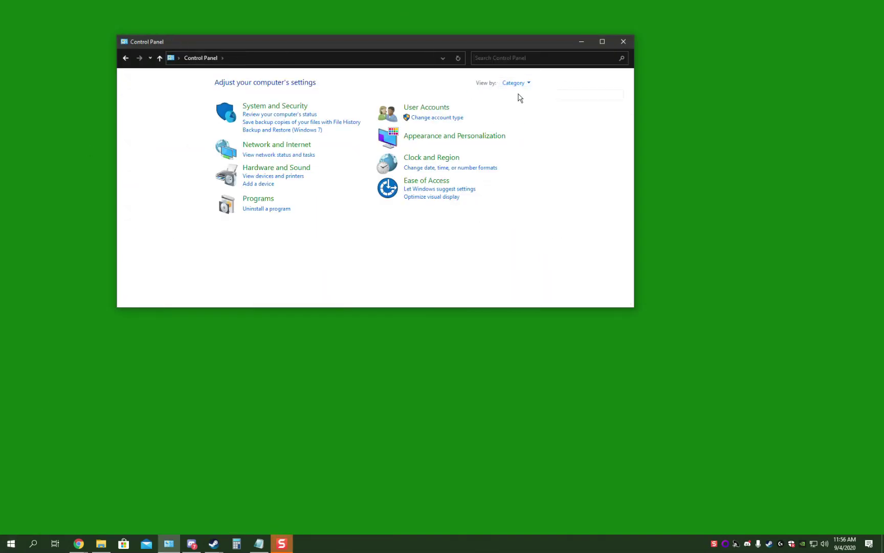
click(516, 84)
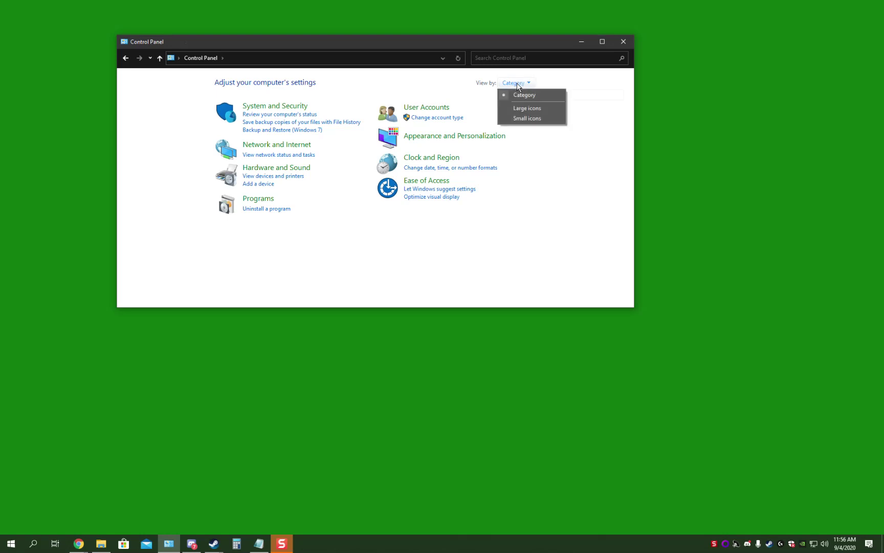
click(525, 109)
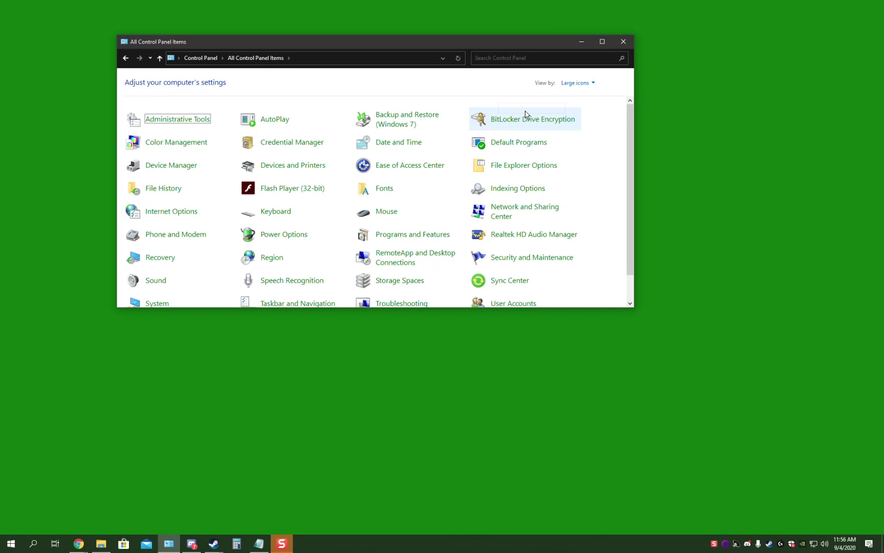
scroll(220, 220, down, 1)
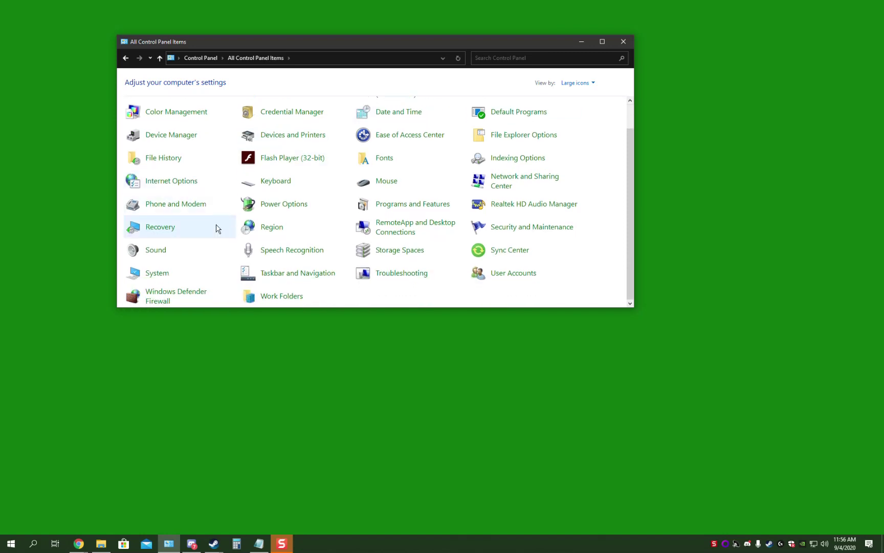
click(172, 295)
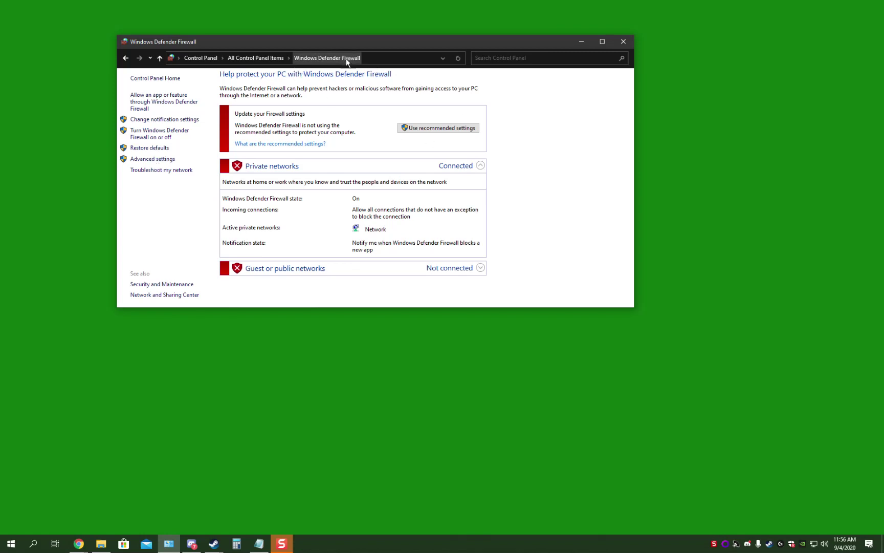
click(167, 159)
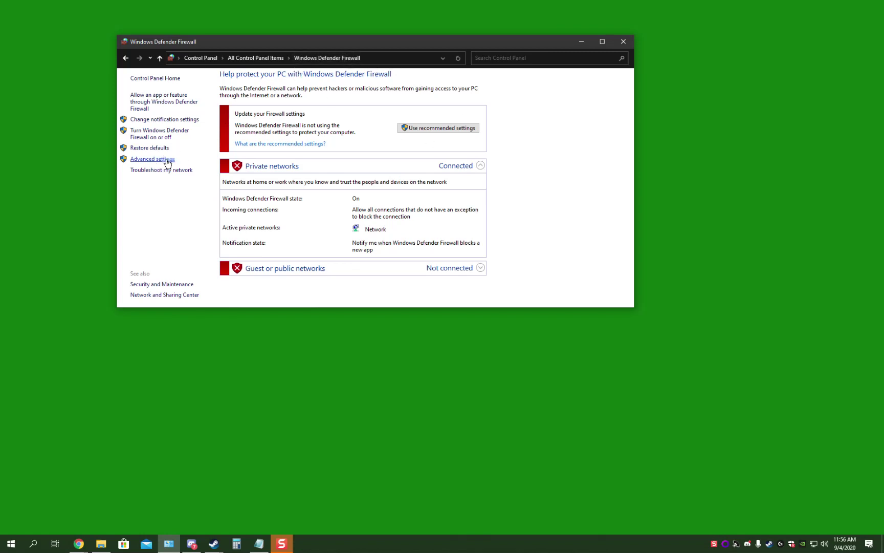
Step: Centre the advanced firewall console, minimize Control Panel, and open Windows Defender Firewall Properties
drag(198, 17, 347, 67)
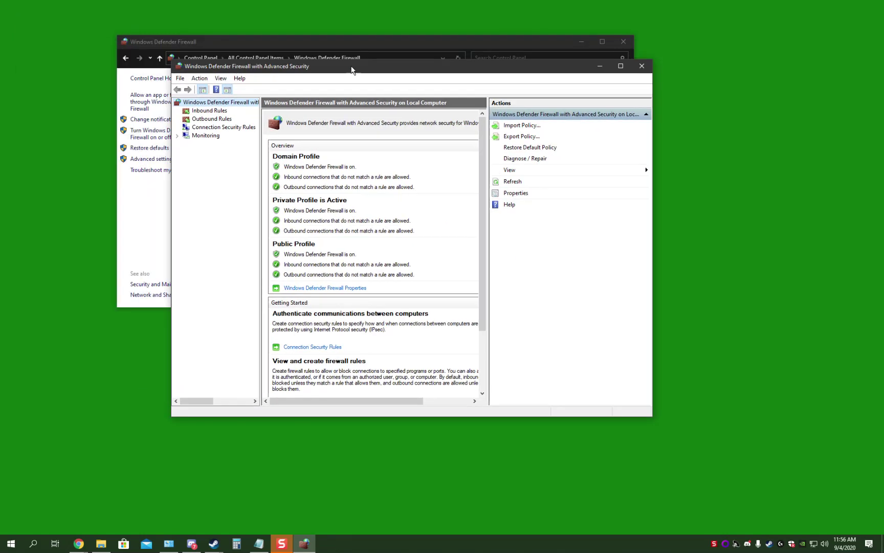
click(580, 41)
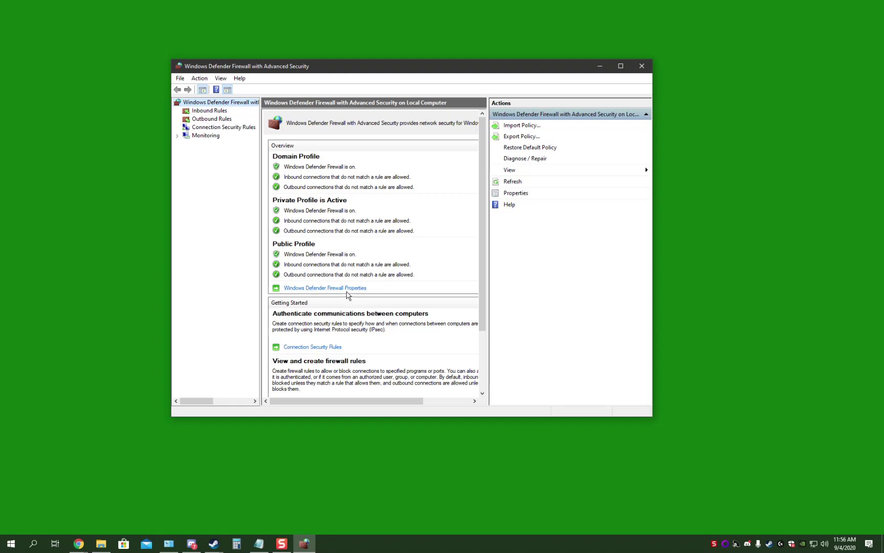
click(344, 291)
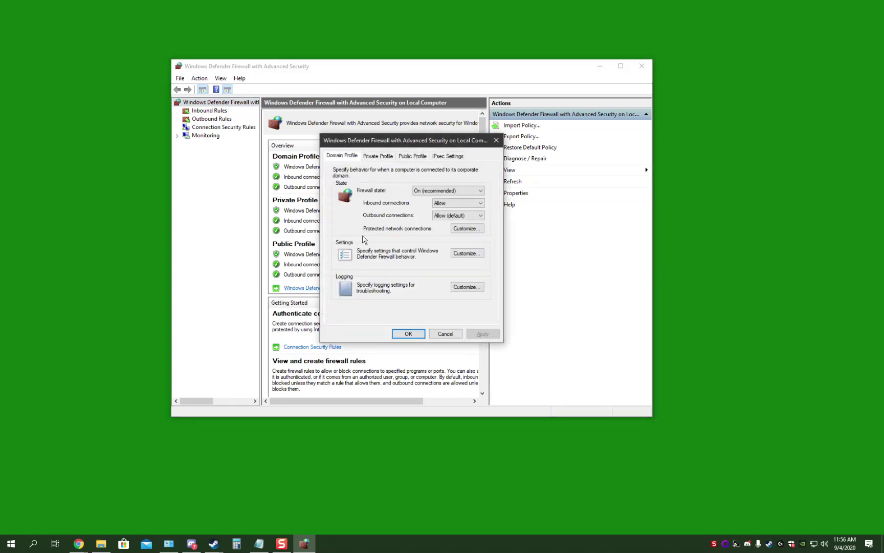
Step: Set Public Profile inbound connections to Allow and apply the change
click(367, 159)
click(345, 158)
click(369, 158)
click(412, 156)
click(438, 203)
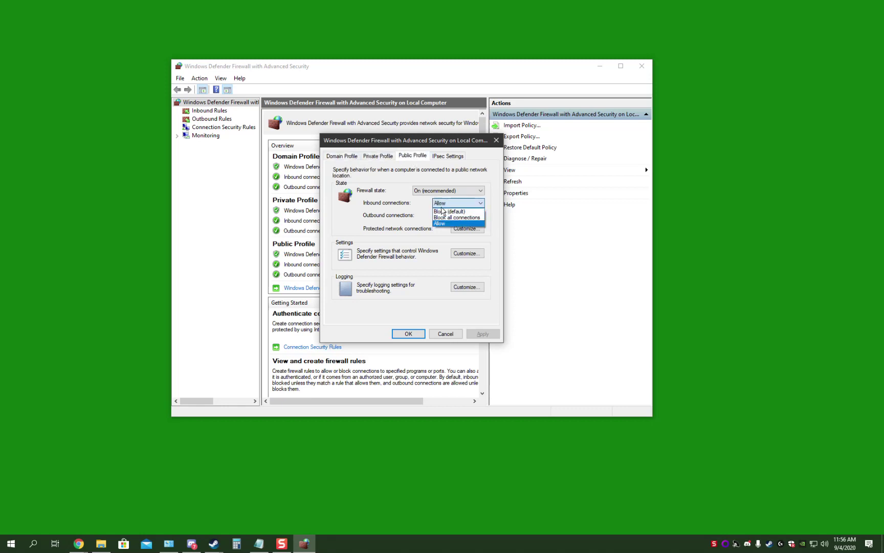
click(442, 223)
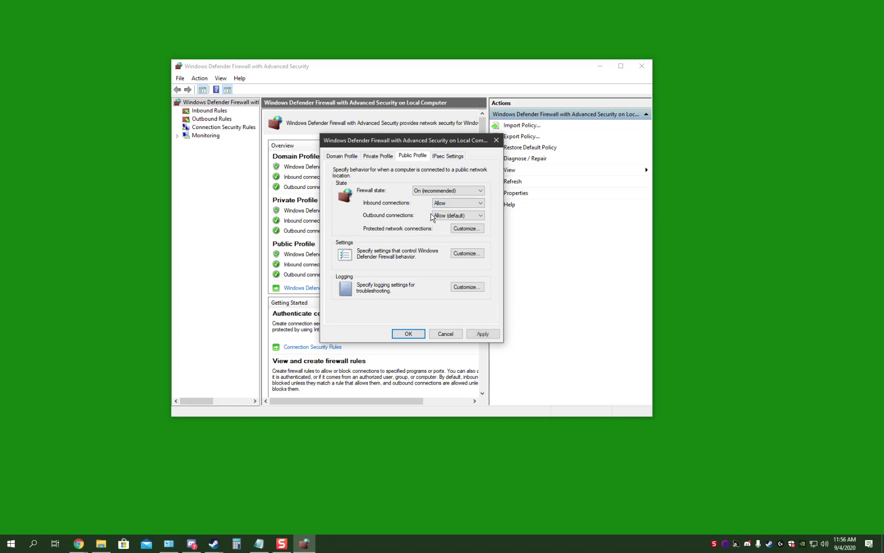
click(481, 333)
Step: Set Domain Profile inbound connections to Allow and save the firewall properties
click(378, 156)
click(342, 156)
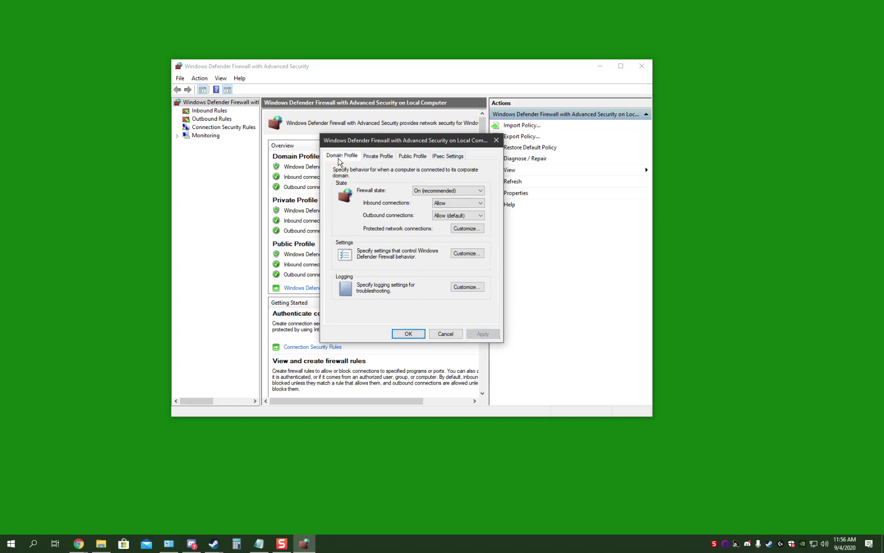
click(445, 203)
click(422, 302)
click(409, 333)
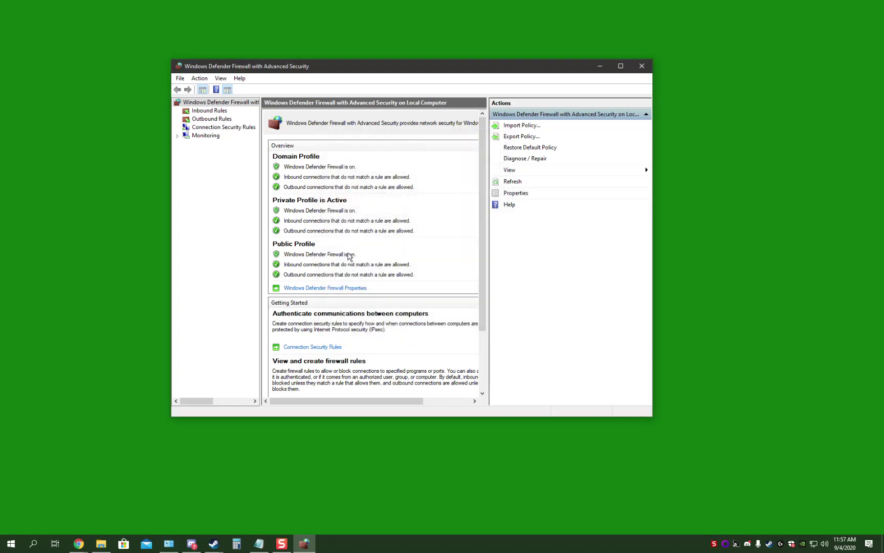
Step: Show Inbound Rules, select '8787 udp in', then start and cancel a port-based New Rule wizard
click(199, 112)
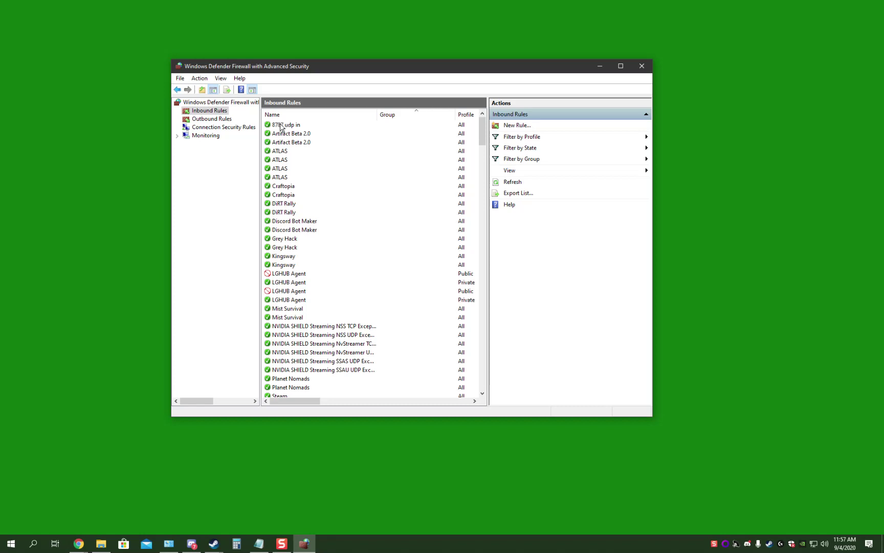
click(281, 126)
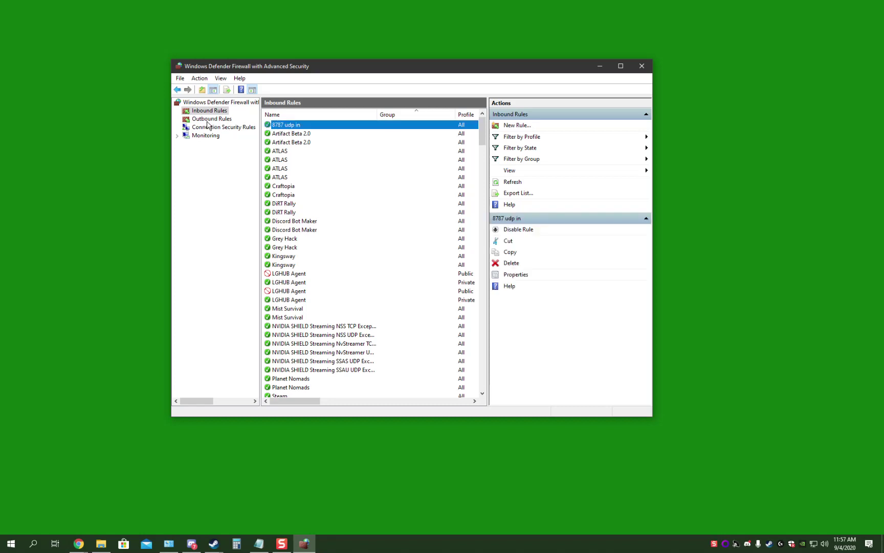
click(186, 114)
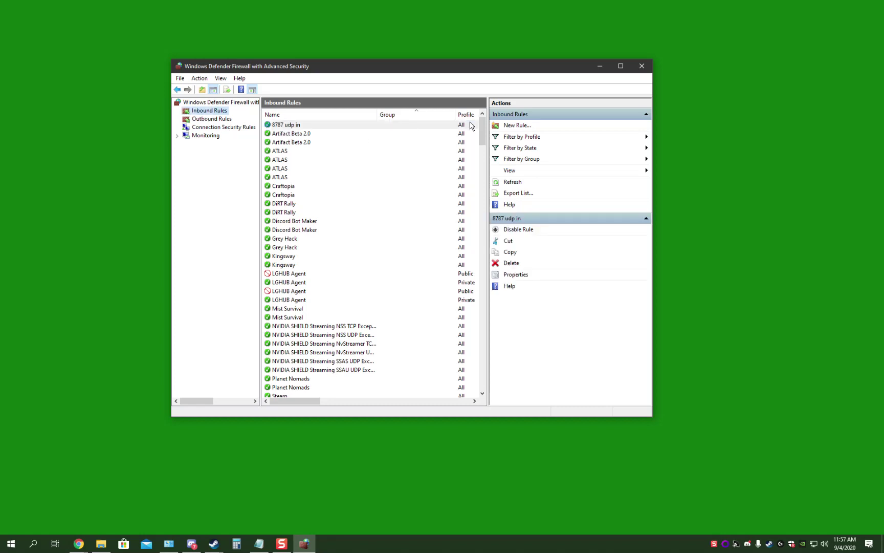
click(505, 127)
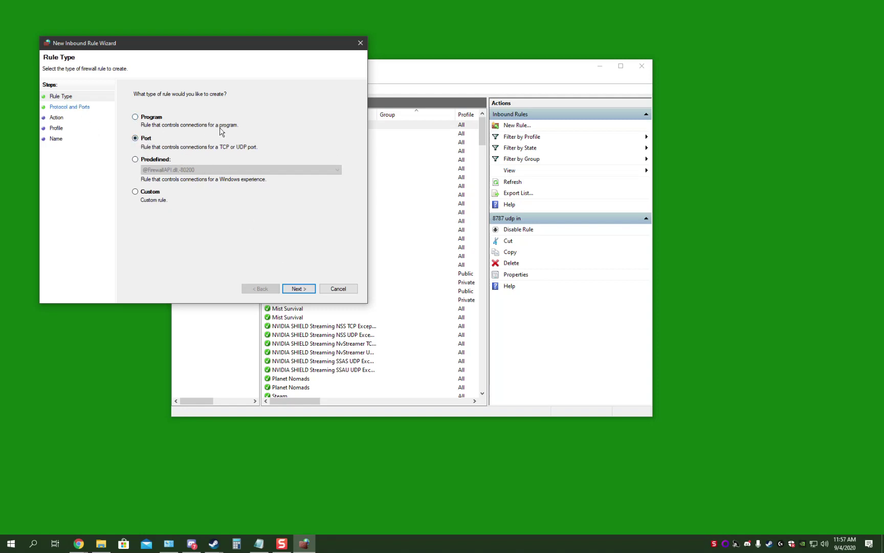
click(290, 289)
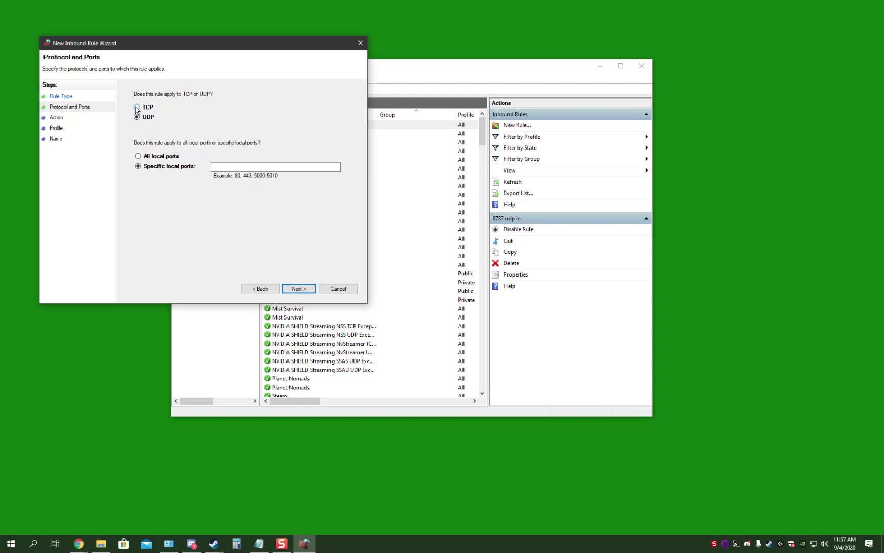
click(158, 158)
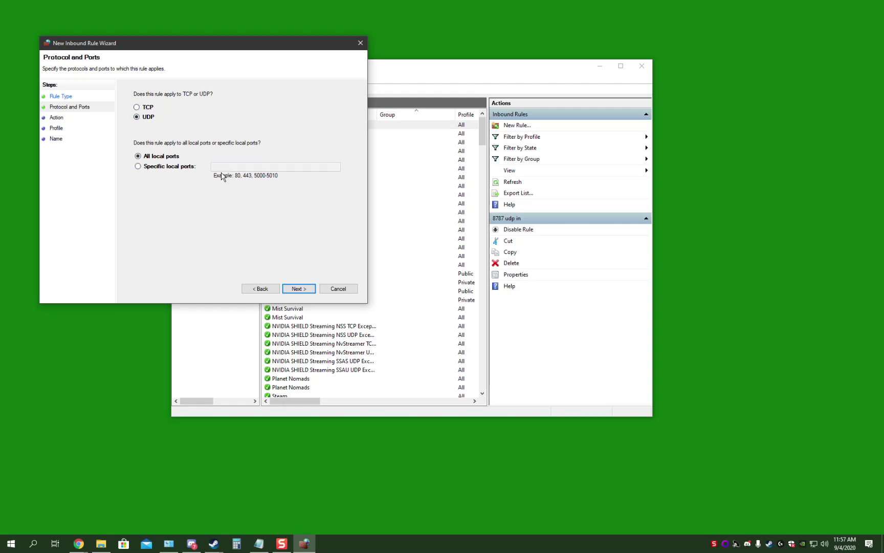
click(162, 166)
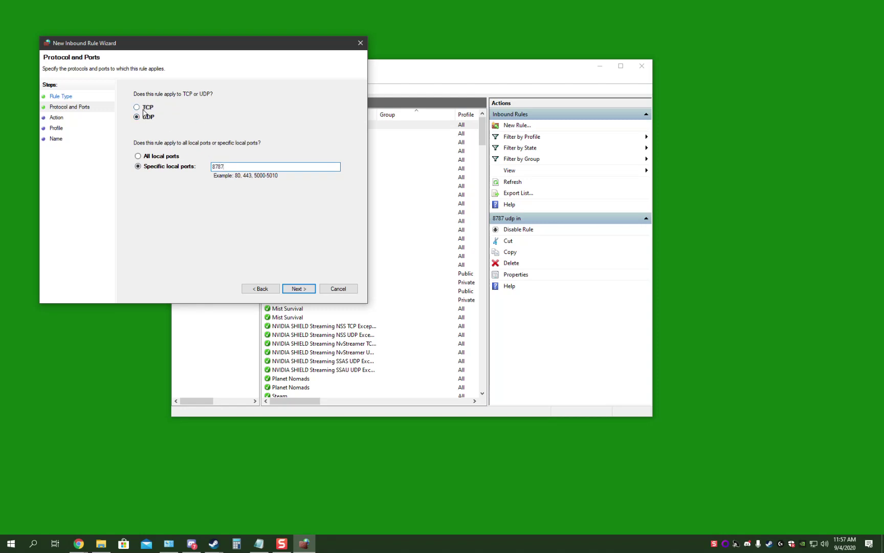
click(338, 289)
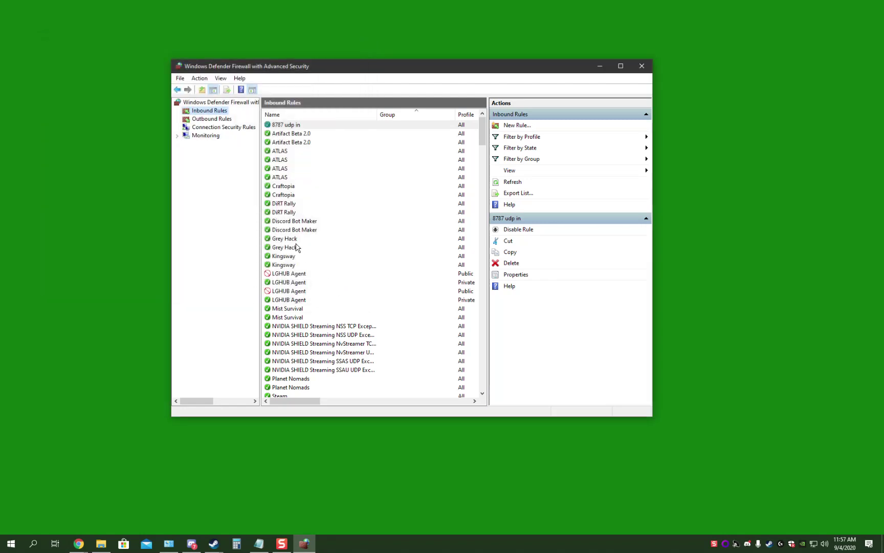
Step: Check the '8787 udp in' rule's protocol and ports (UDP, local 8787), then cancel
click(295, 126)
double_click(295, 126)
click(350, 155)
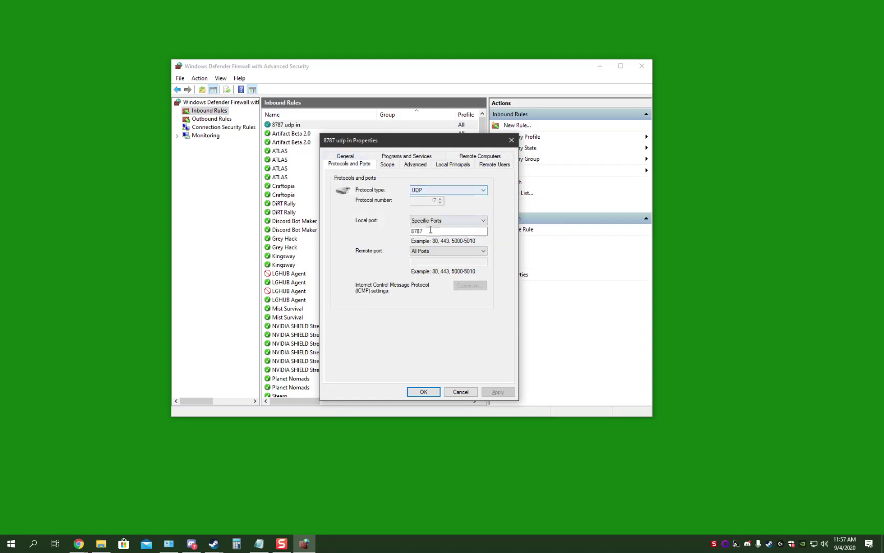
click(467, 393)
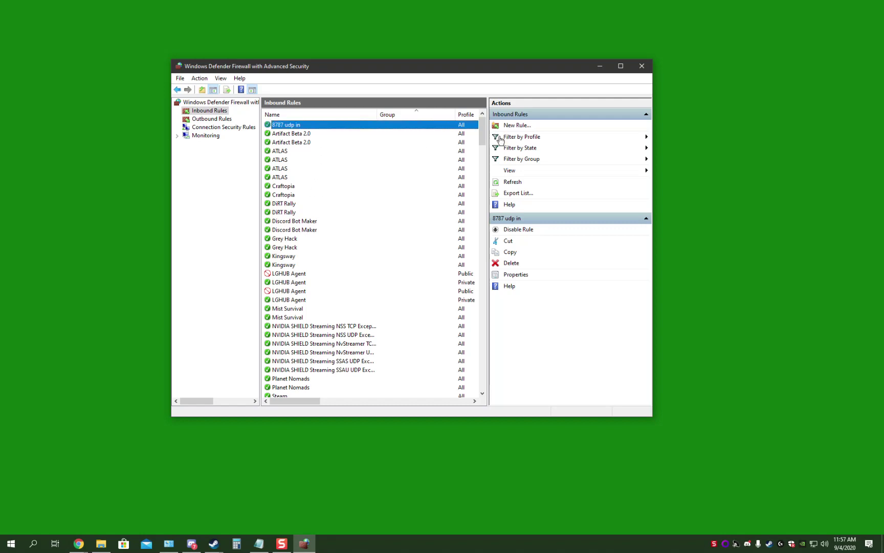
Step: Create inbound port rule 'tcp 8787' allowing TCP on local port 8787
click(517, 126)
click(181, 175)
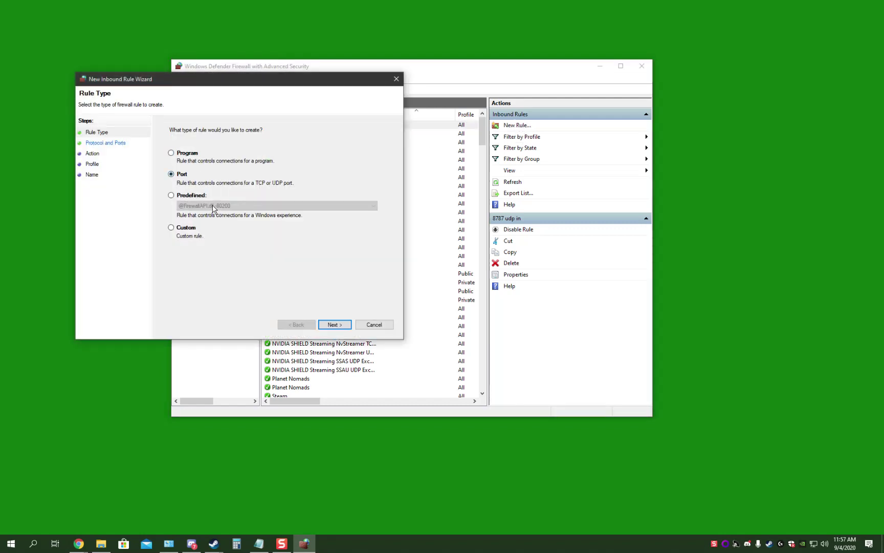
click(336, 324)
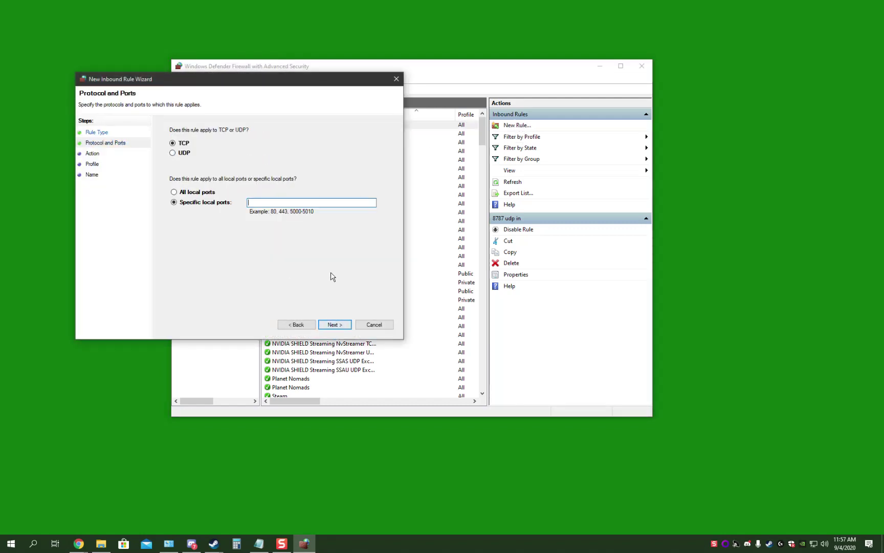
text(8787)
key(Return)
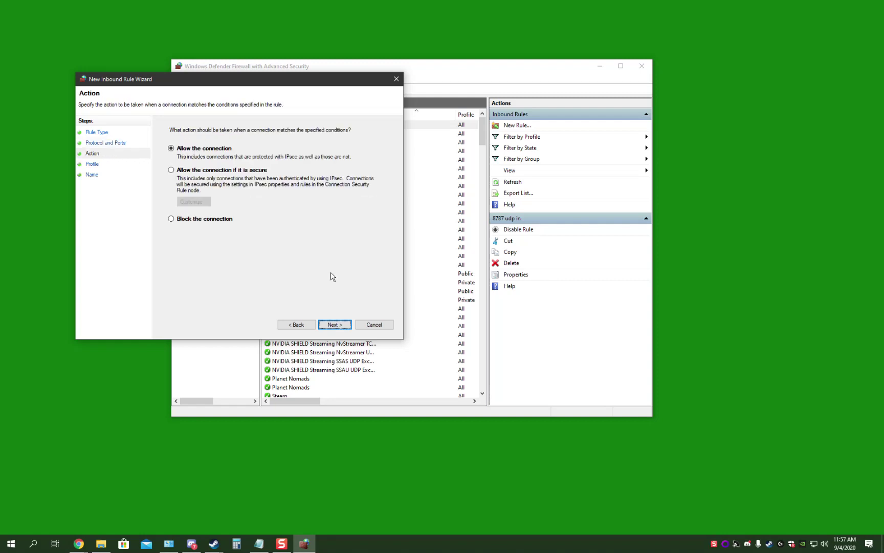
key(Return)
key(Return)
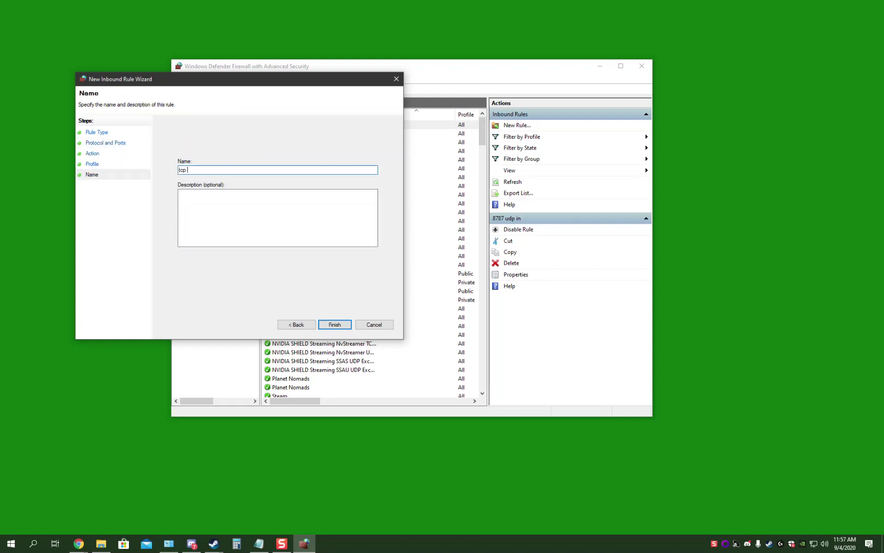
key(Return)
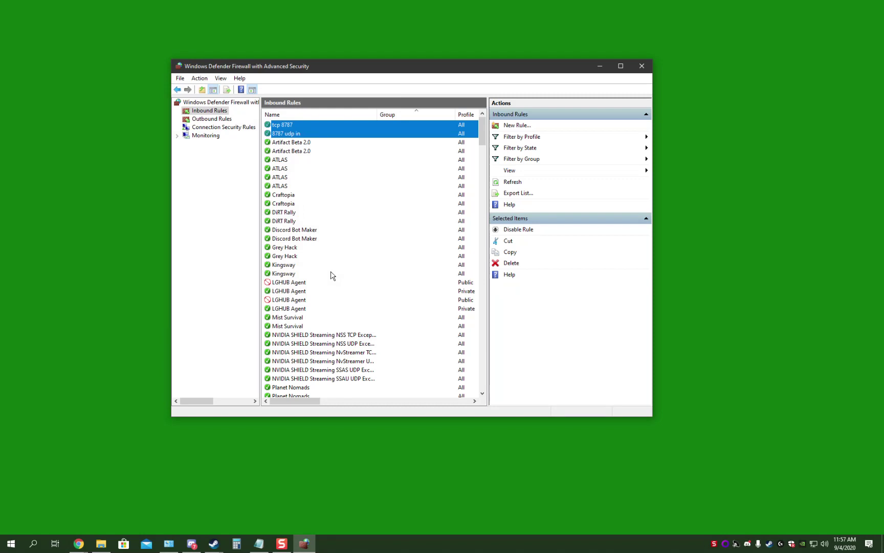
click(220, 120)
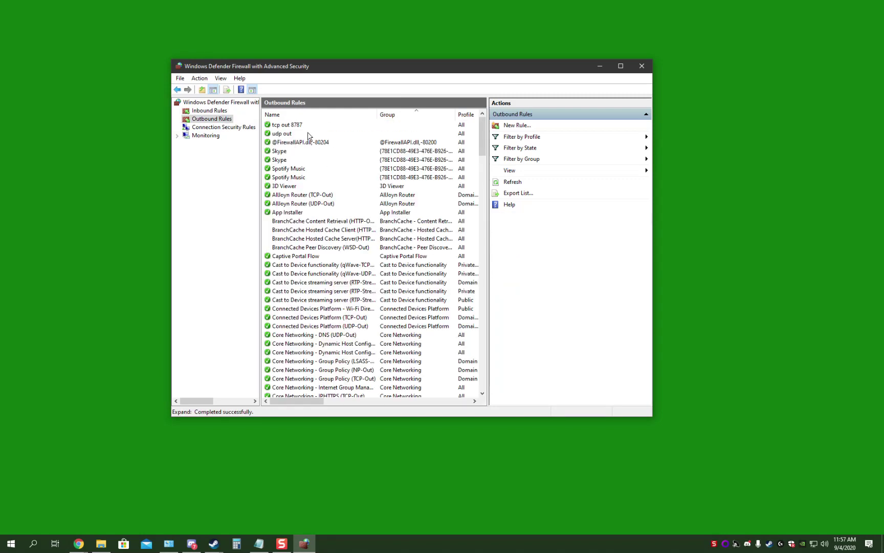
click(287, 133)
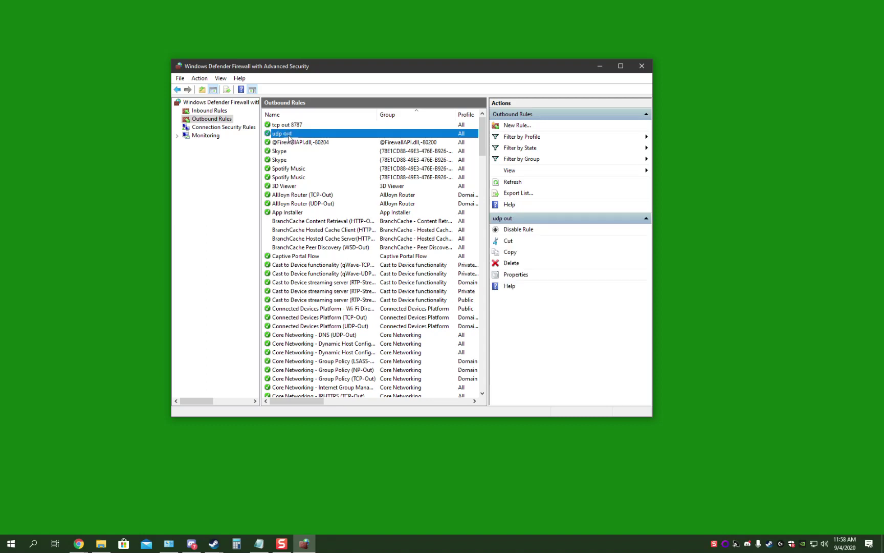
click(285, 126)
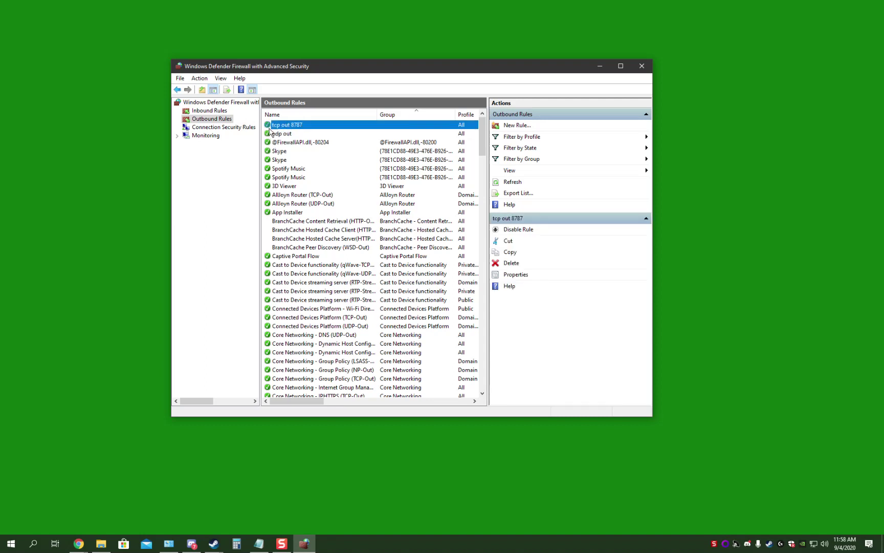
click(216, 119)
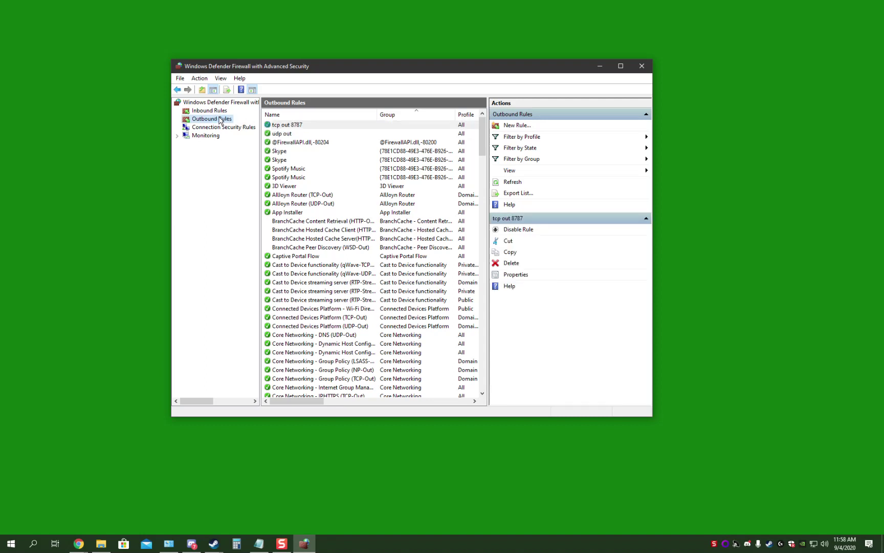
click(210, 111)
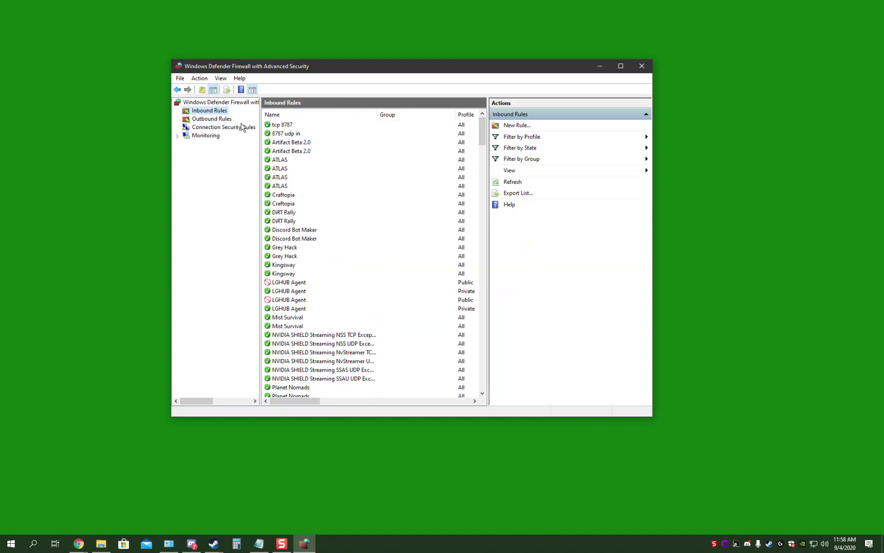
click(518, 126)
click(206, 187)
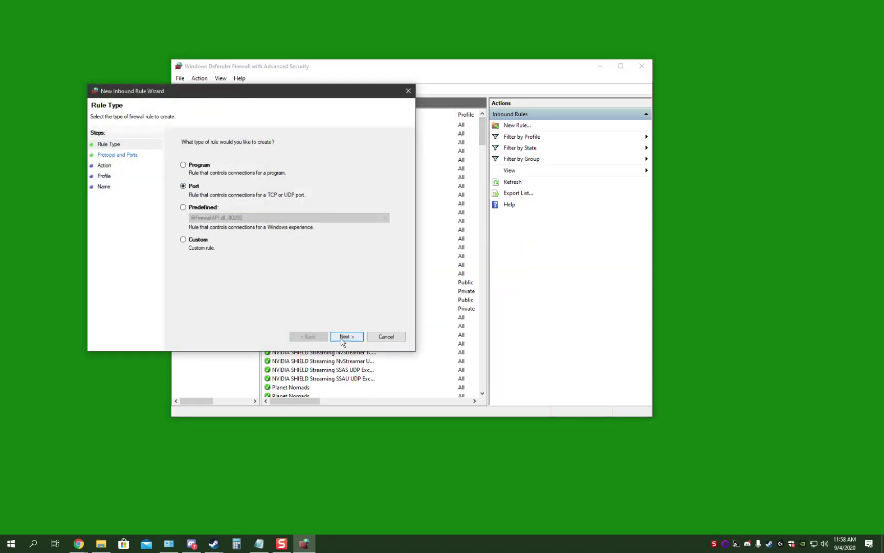
click(342, 337)
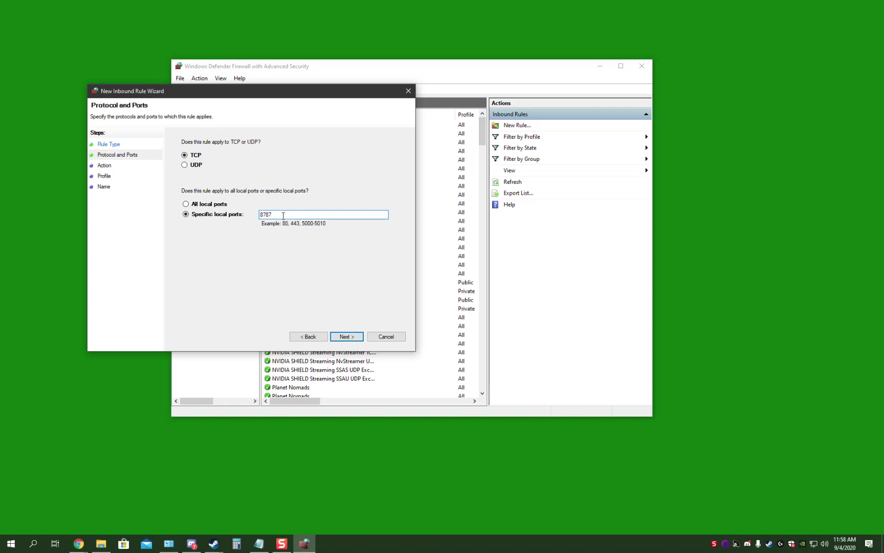
click(346, 336)
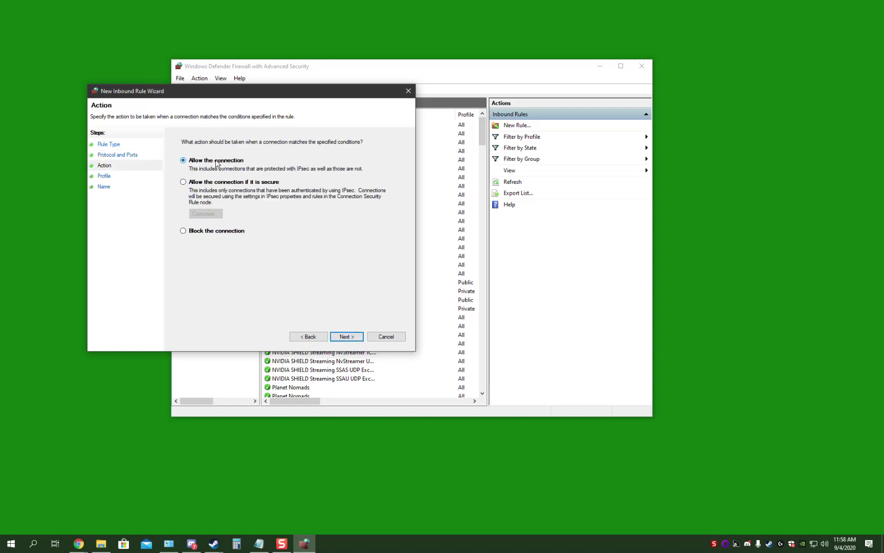
click(344, 336)
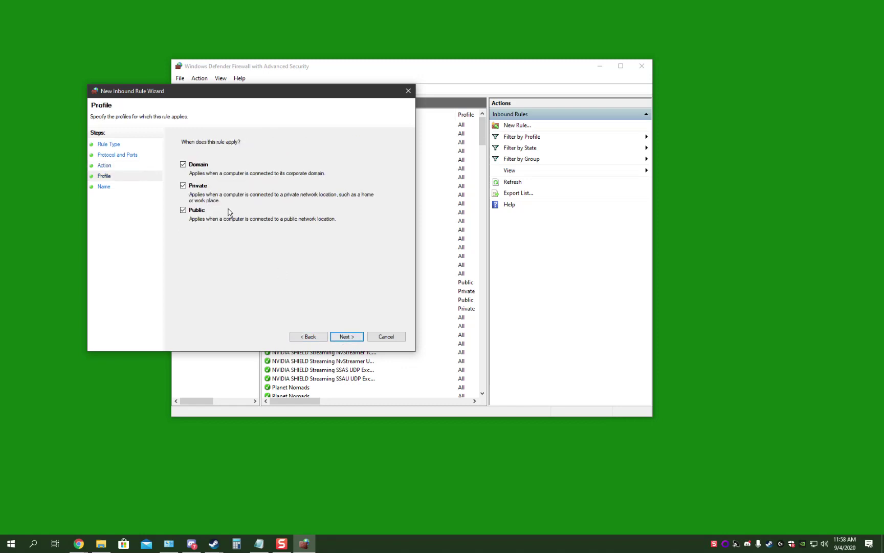
click(346, 336)
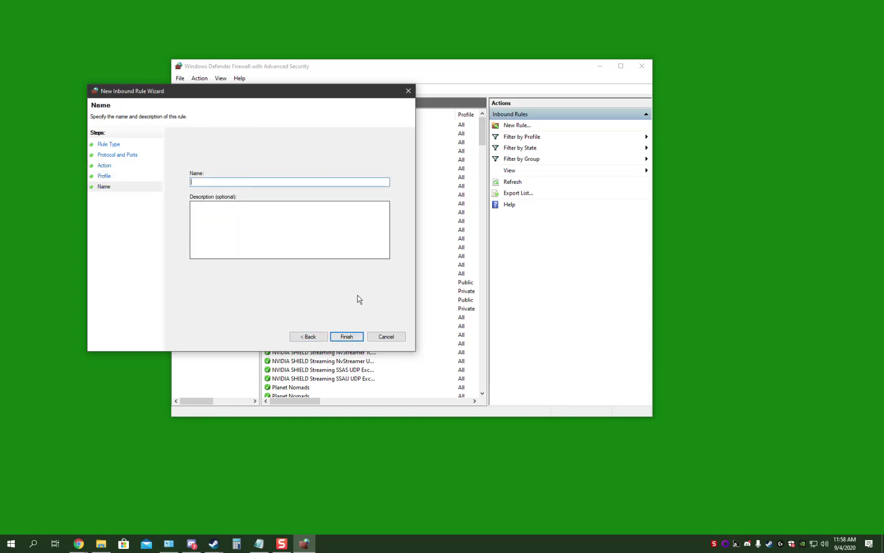
click(385, 337)
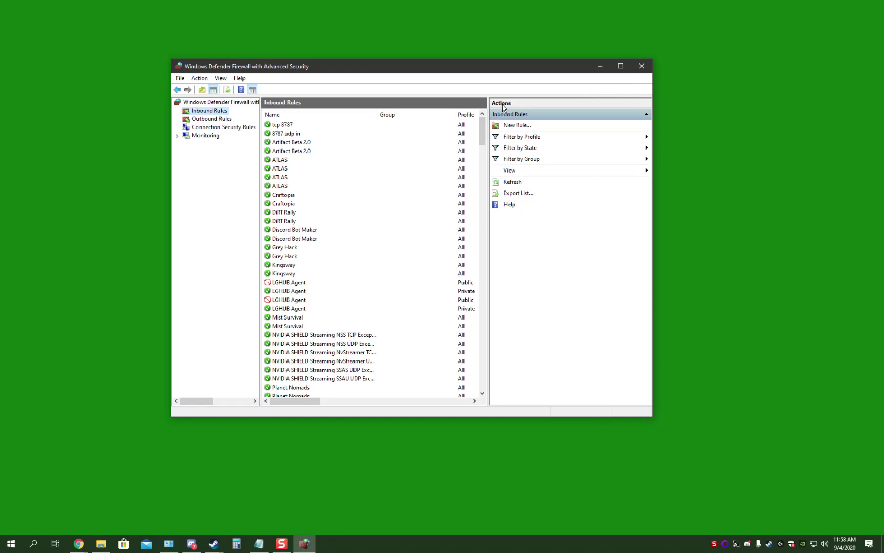
Step: Nudge the firewall window aside and switch away from it toward the browser
drag(496, 70, 506, 93)
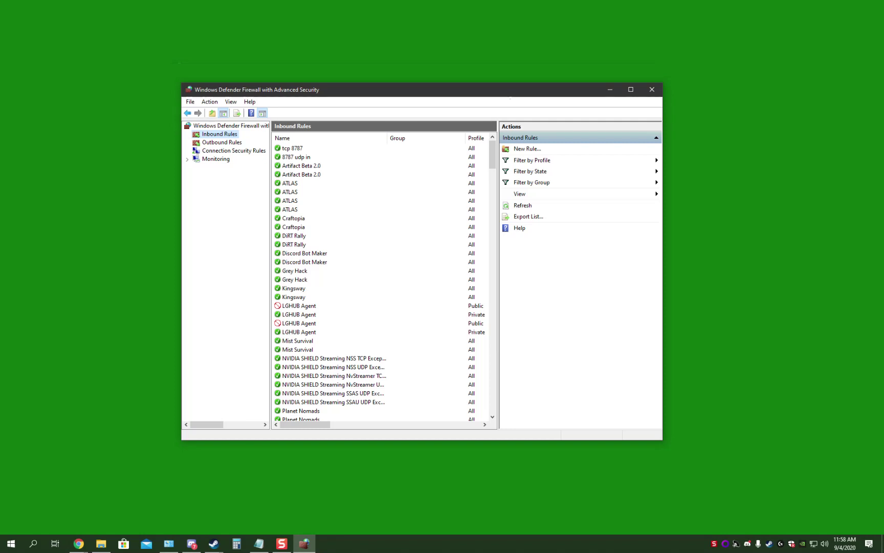
key(alt+Tab)
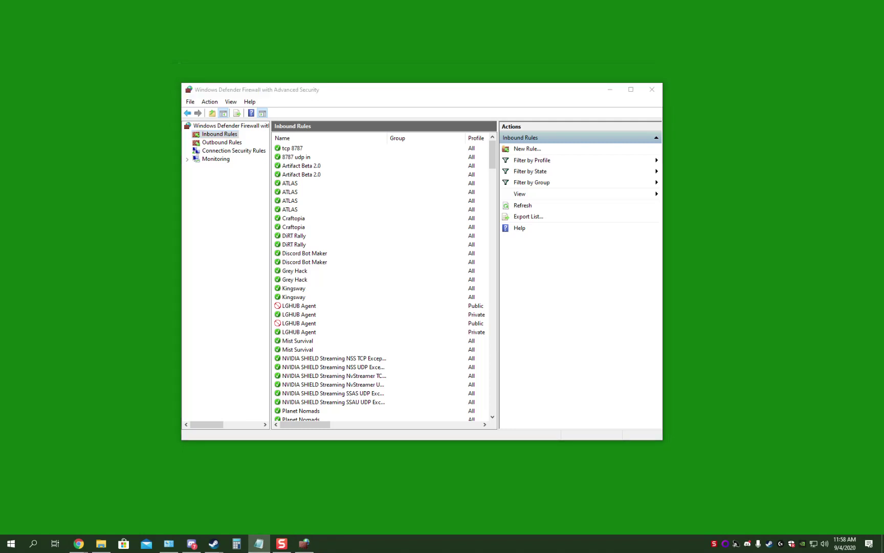
key(super)
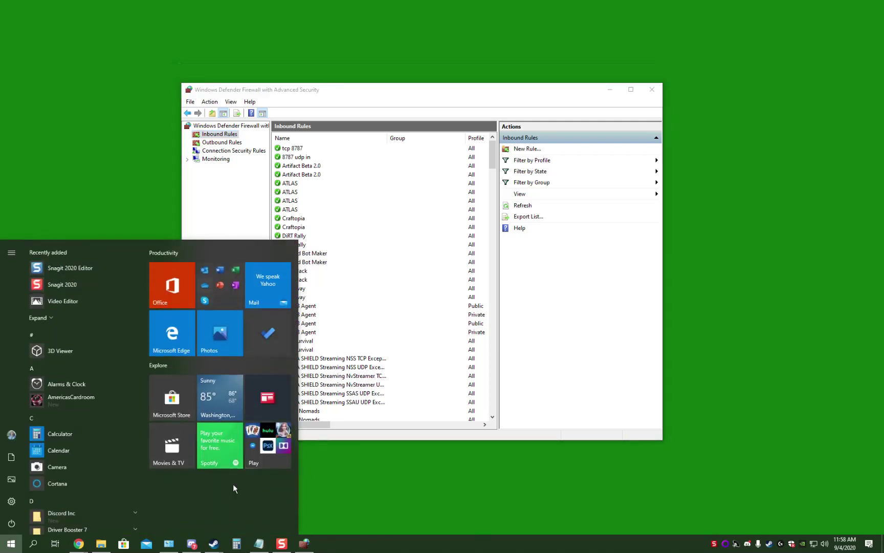
Step: Bring Chrome forward, load portforward.com from the pasted address, and browse its home page
mouse_move(80, 545)
click(108, 509)
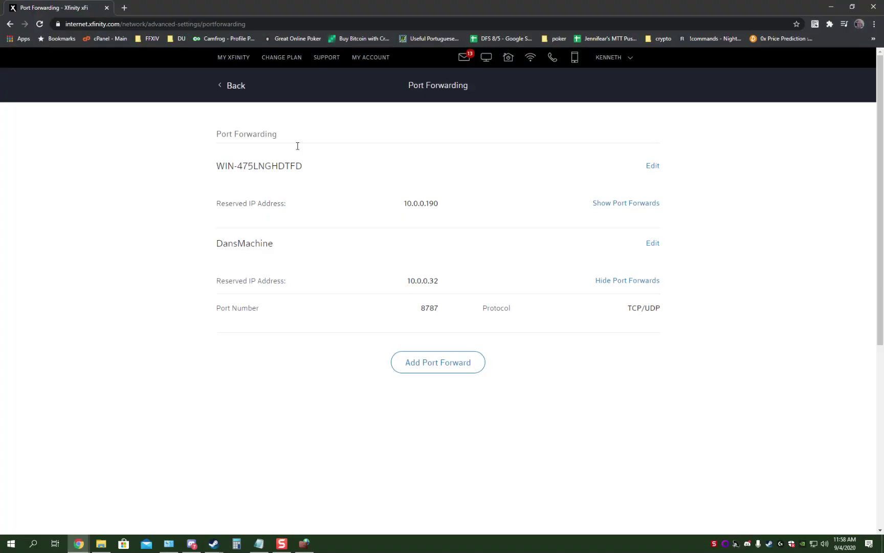
click(251, 23)
text(https://portforward.com)
key(Return)
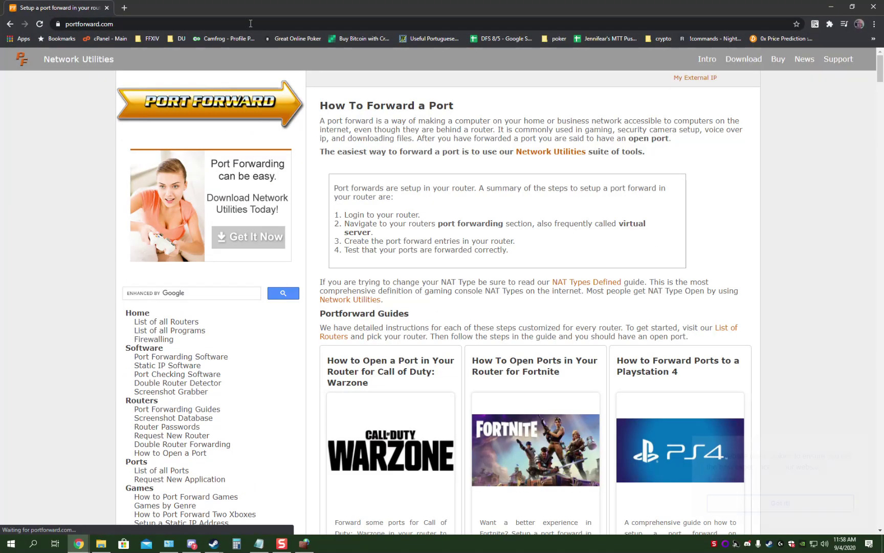
scroll(385, 178, down, 1)
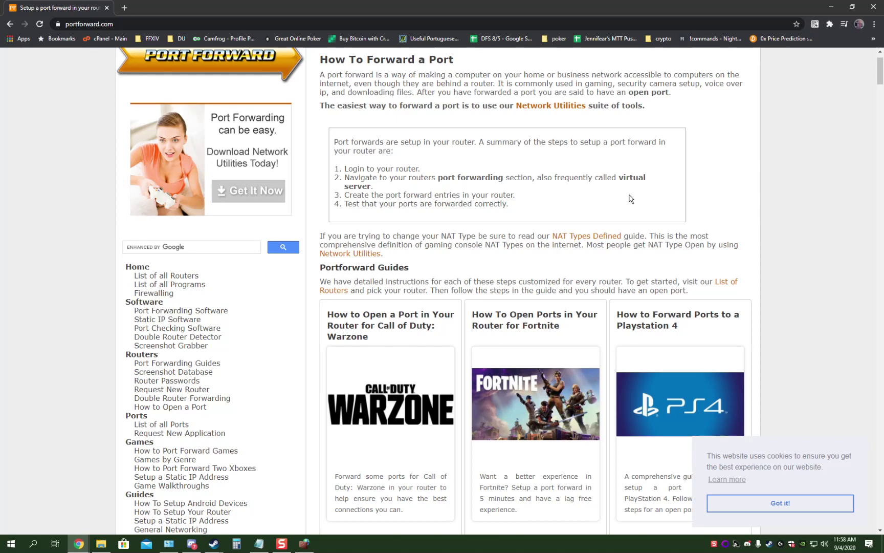
scroll(619, 197, down, 5)
scroll(436, 269, down, 9)
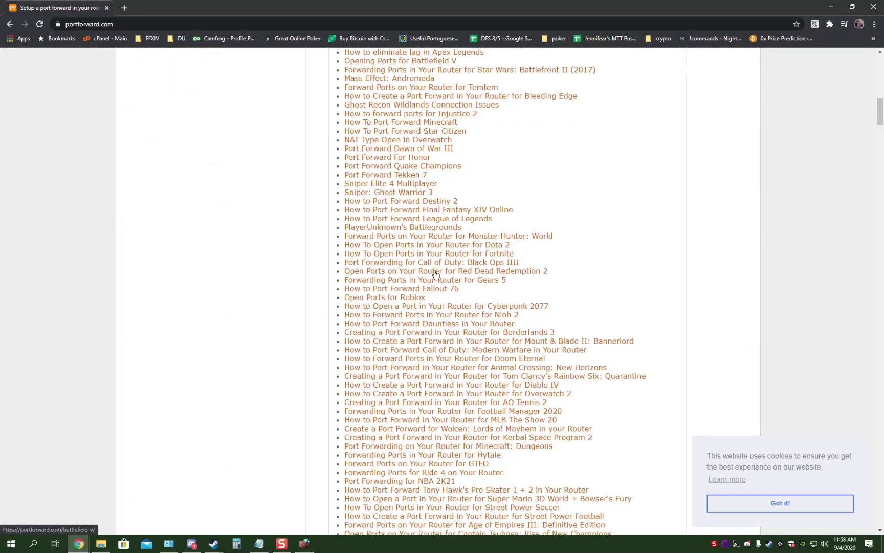
scroll(435, 266, up, 10)
scroll(435, 266, up, 5)
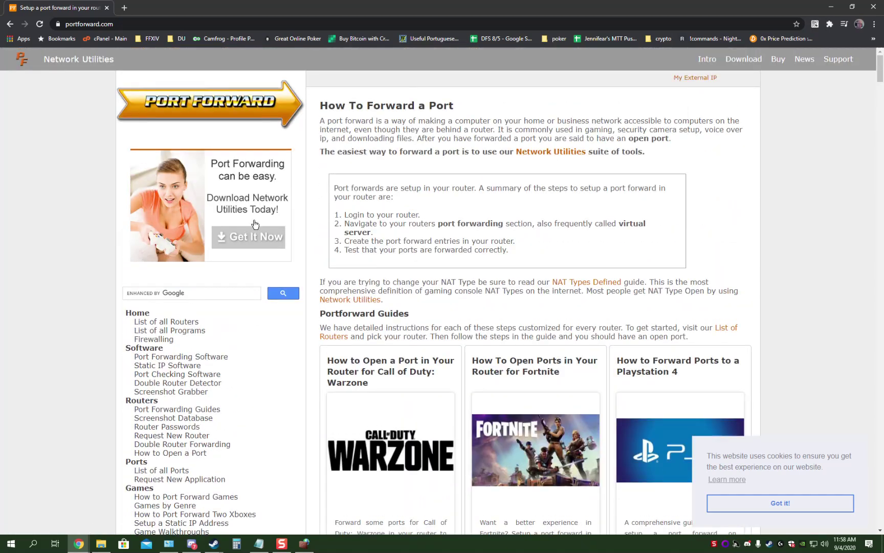
Step: Open portforward.com's List of all Routers page, scroll through it, and reload it
click(166, 321)
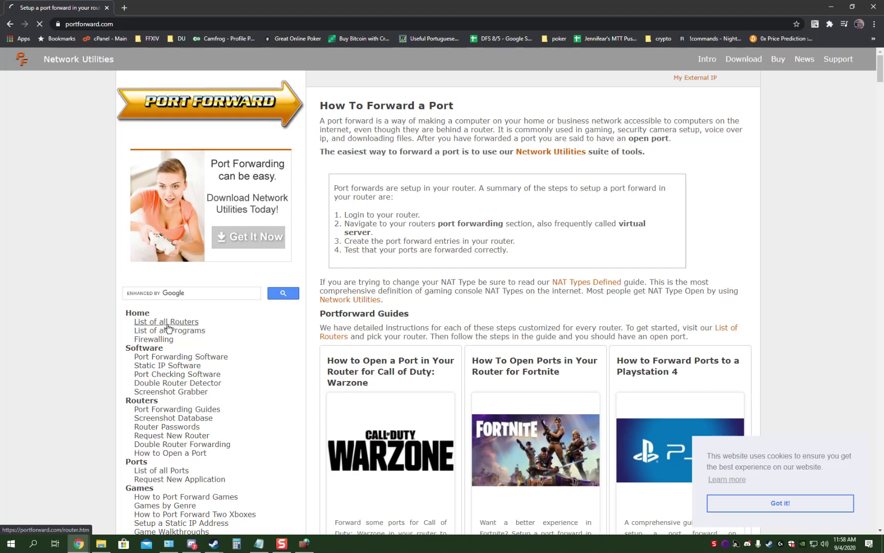
scroll(419, 320, down, 3)
scroll(419, 319, down, 11)
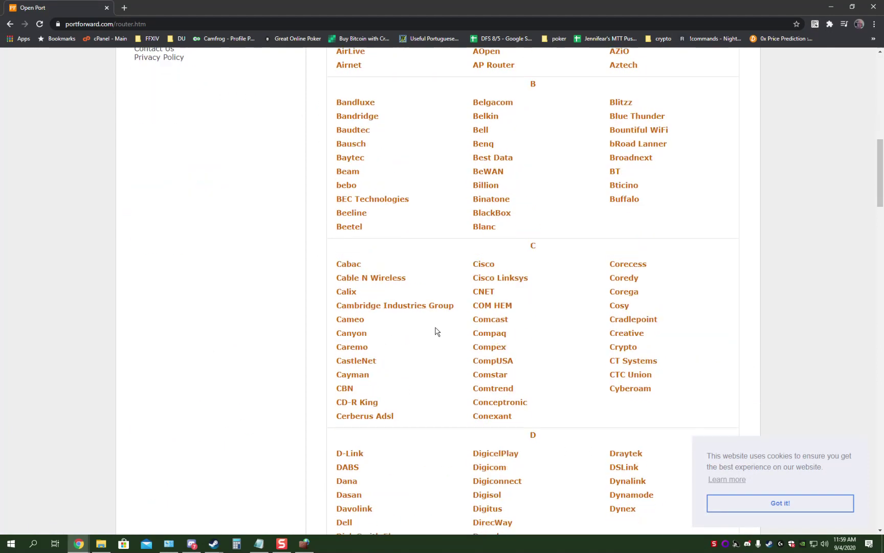
scroll(487, 343, up, 2)
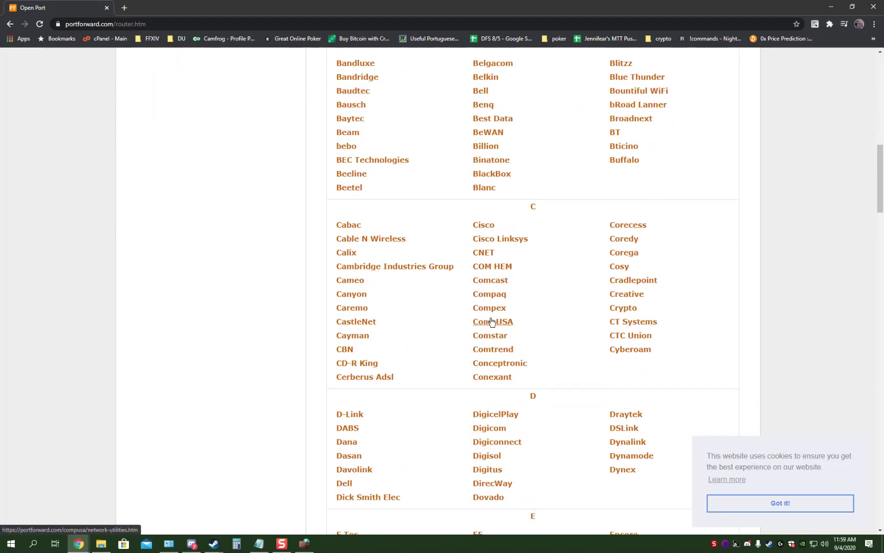
scroll(491, 326, down, 2)
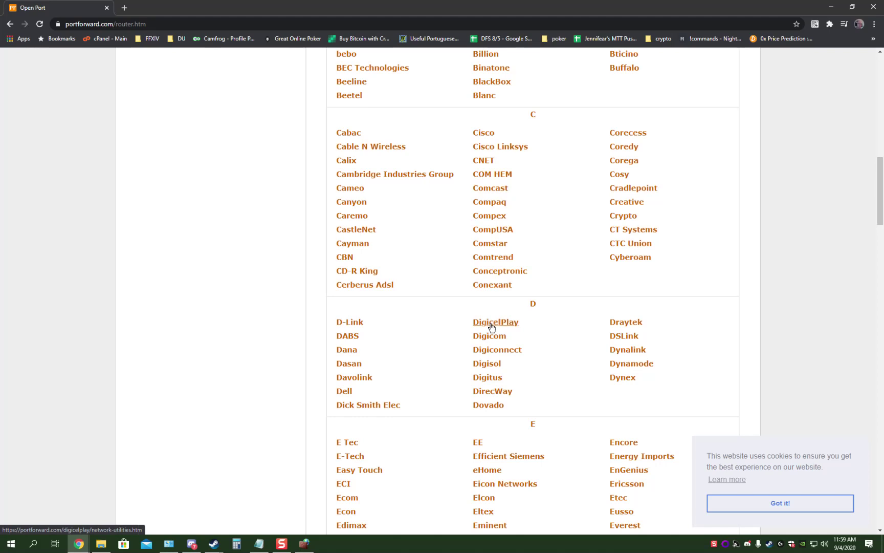
scroll(406, 337, up, 4)
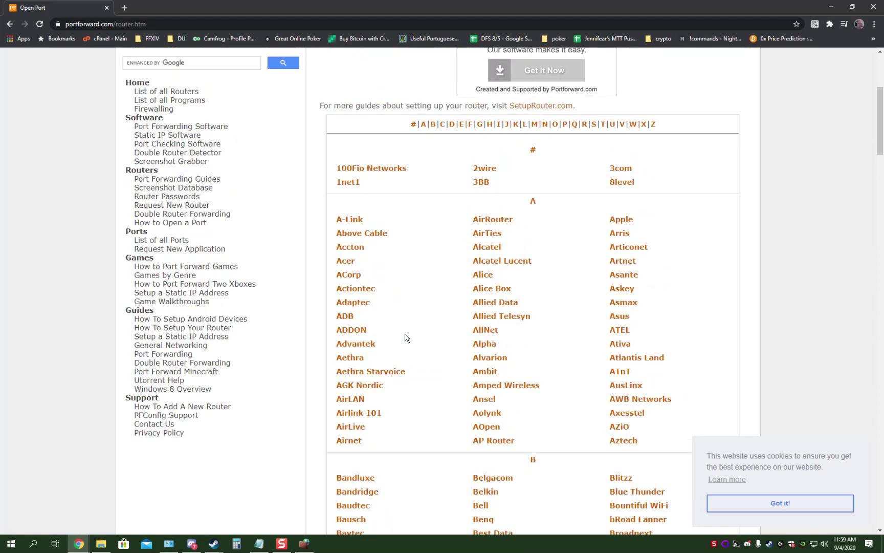
scroll(405, 337, up, 5)
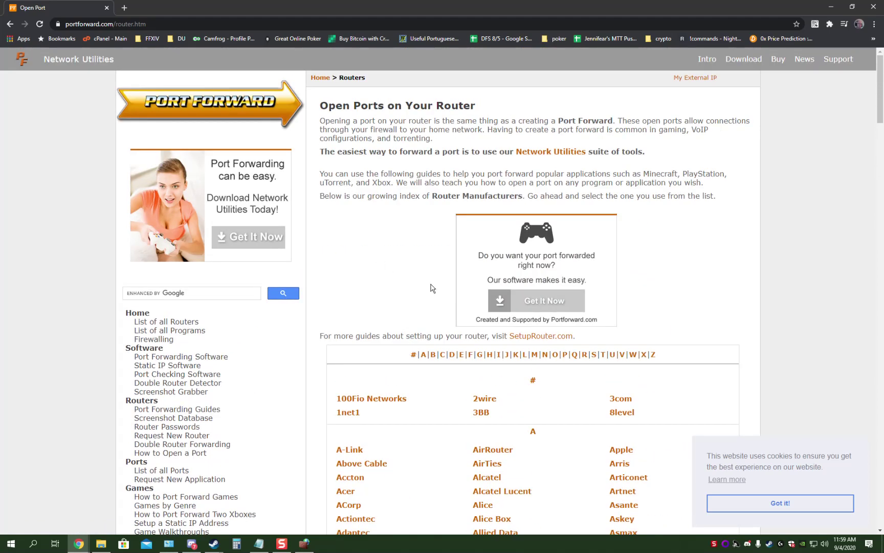
click(178, 26)
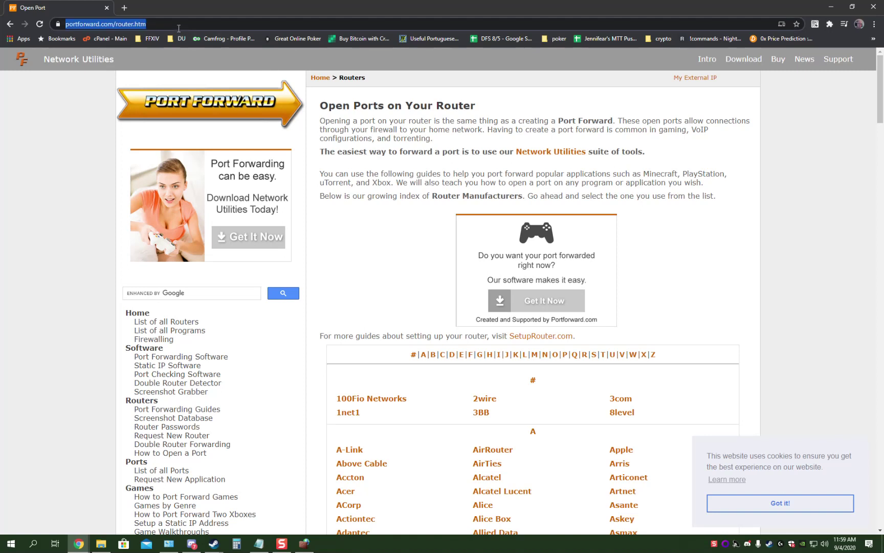
click(172, 323)
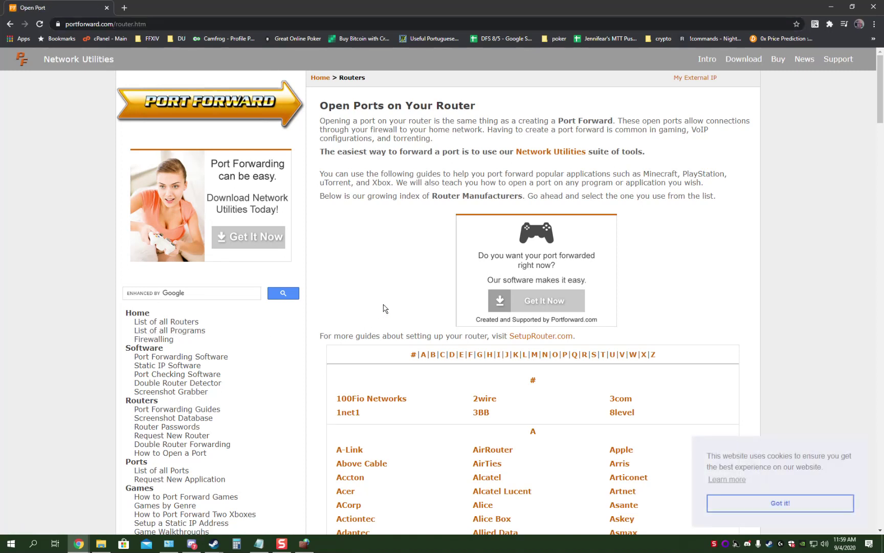
scroll(384, 308, down, 10)
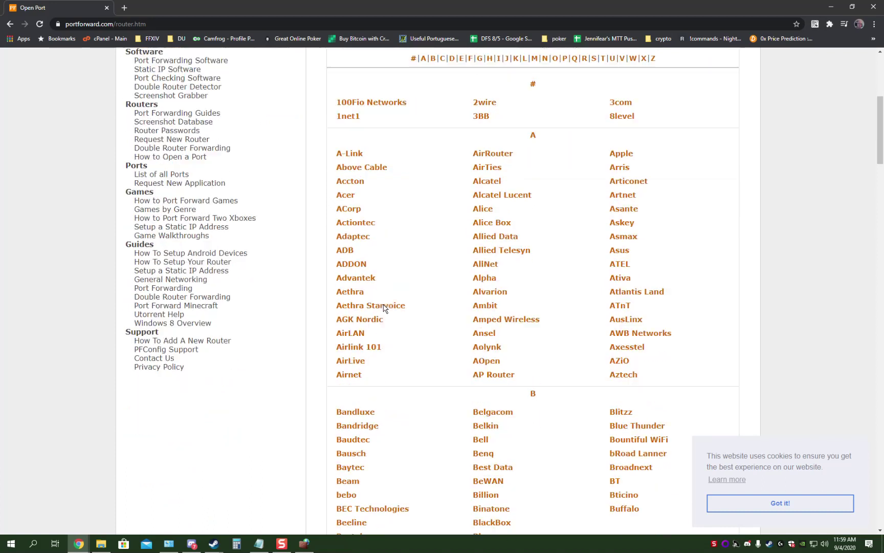
scroll(393, 312, down, 10)
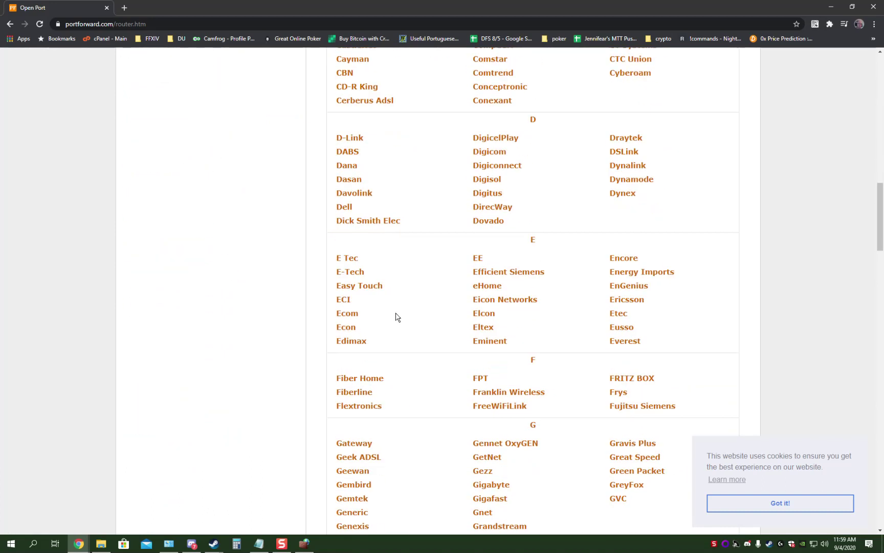
Step: Find 'comcat' on the router list and open the Comcast router guides
key(ctrl+f)
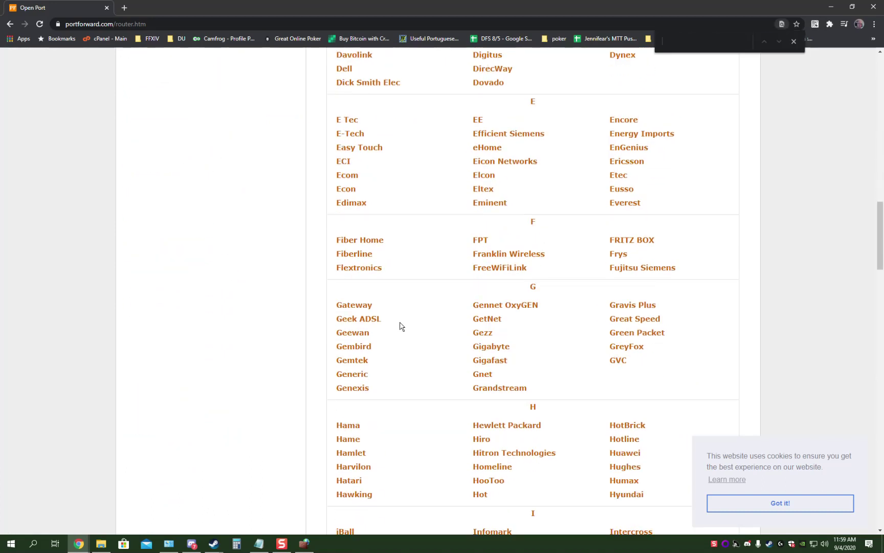
text(x)
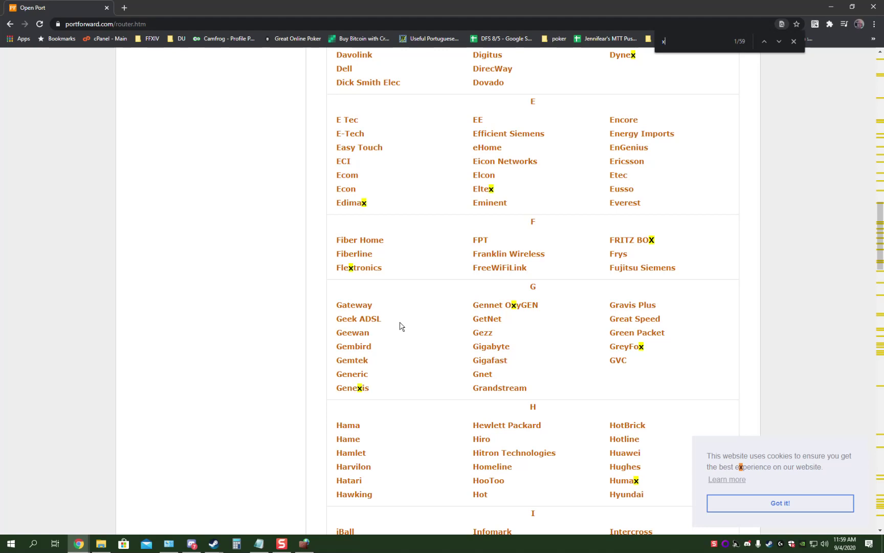
text(f)
key(BackSpace)
key(BackSpace)
text(comcat)
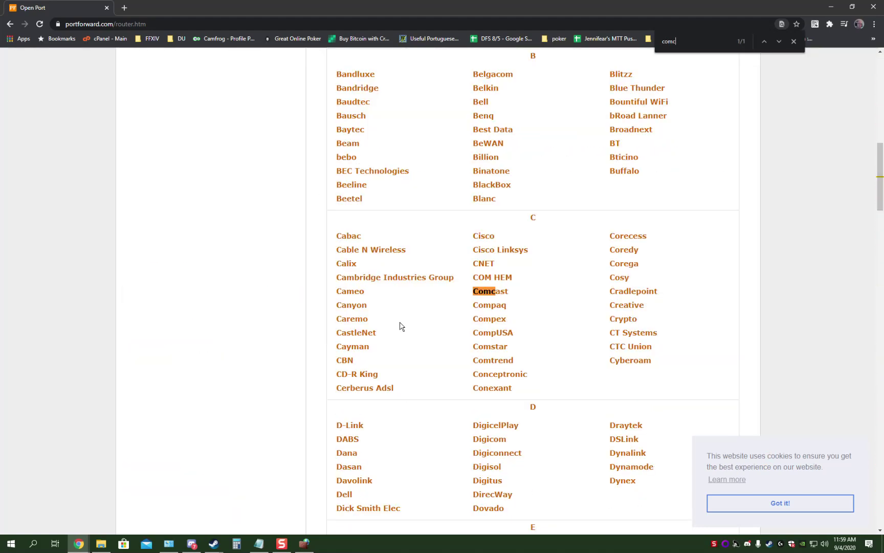
click(504, 292)
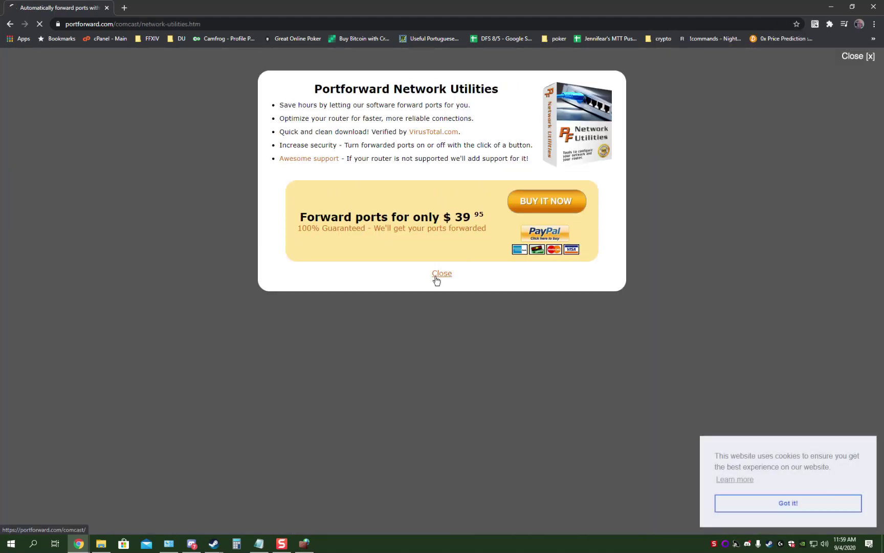
Step: Dismiss the Network Utilities popup, skim the WCG200-CC guide, then switch to the CG814WG guide
click(438, 276)
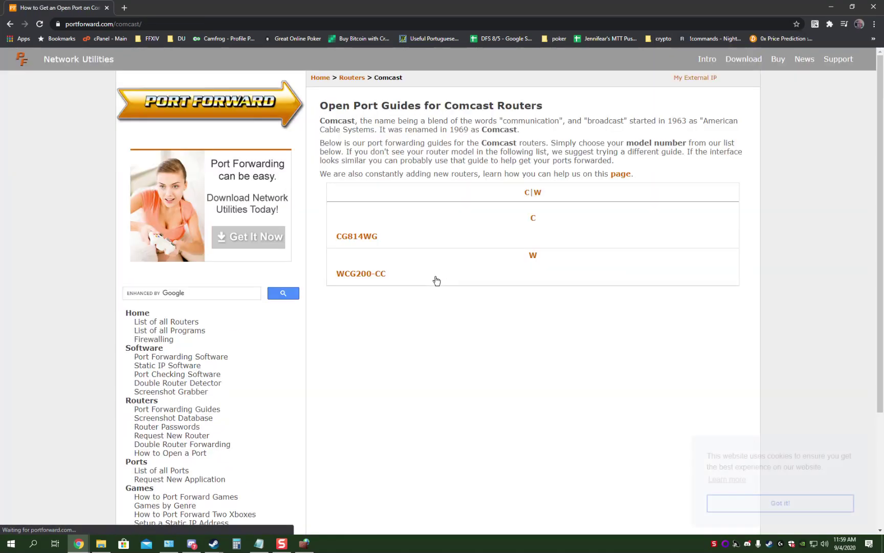
click(361, 279)
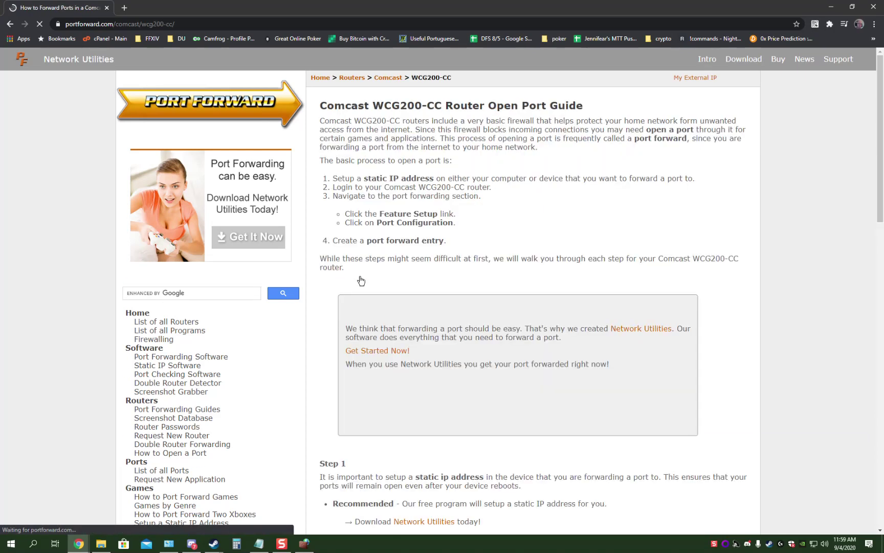
scroll(360, 283, down, 6)
scroll(359, 287, up, 3)
scroll(360, 285, down, 7)
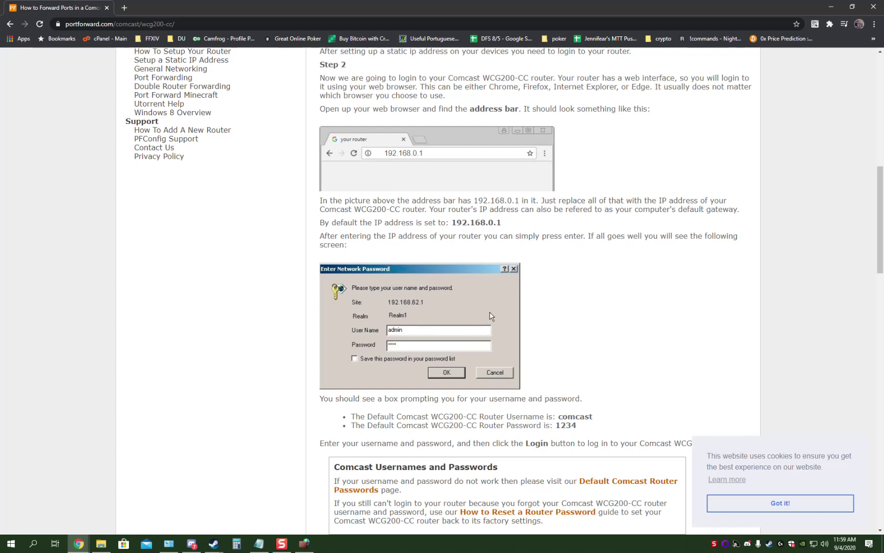
scroll(378, 339, down, 11)
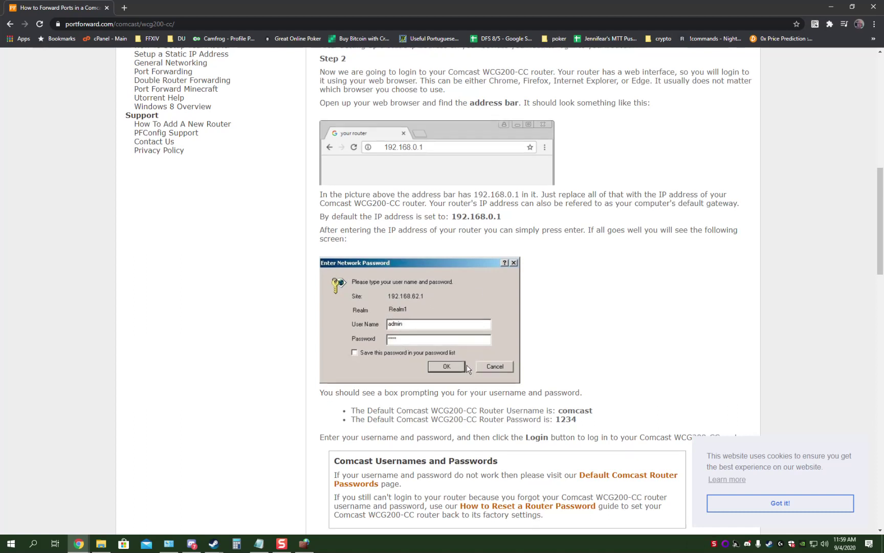
scroll(453, 315, down, 1)
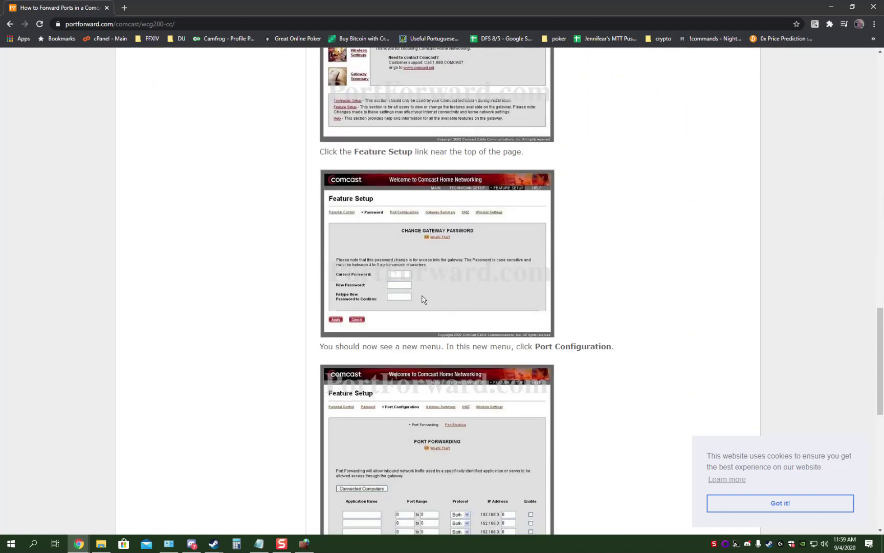
key(alt+Left)
click(367, 238)
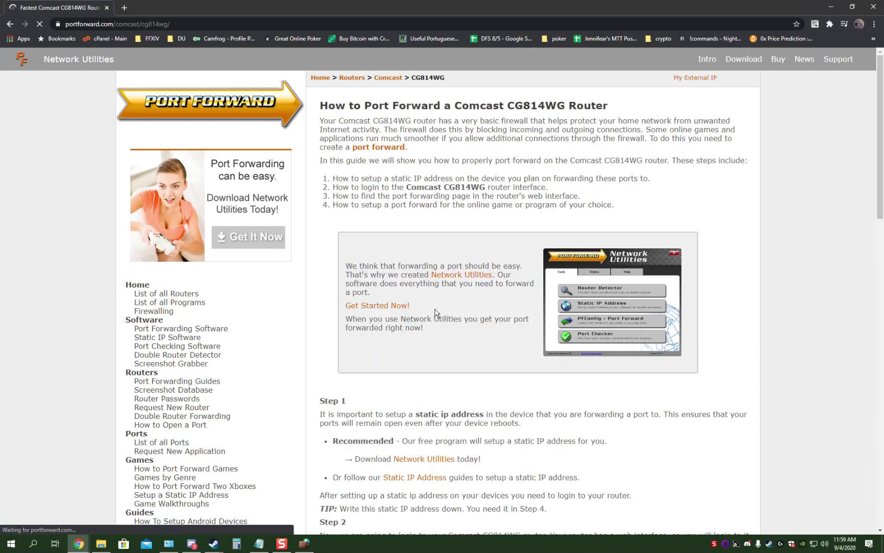
Step: Read the CG814WG port forwarding guide down to Step 4, then return to the Firewall window
scroll(432, 315, down, 10)
scroll(430, 321, down, 12)
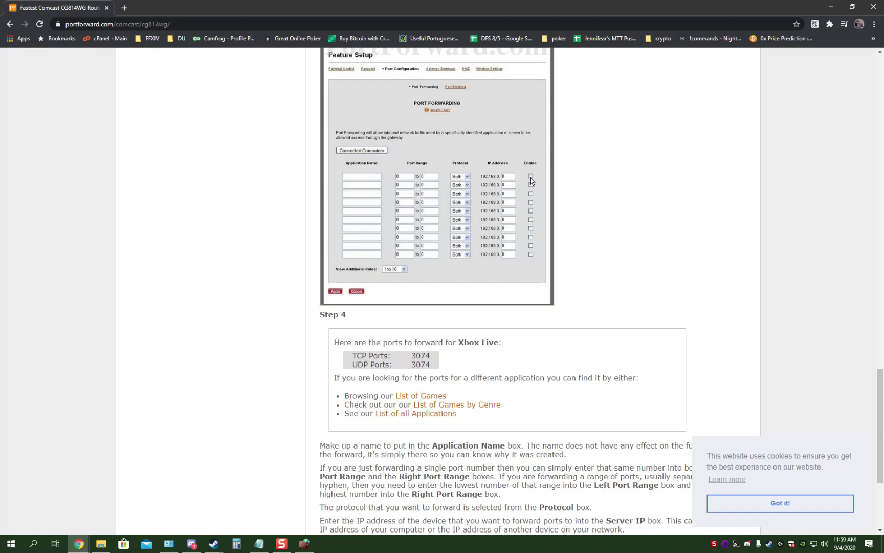
scroll(384, 181, down, 2)
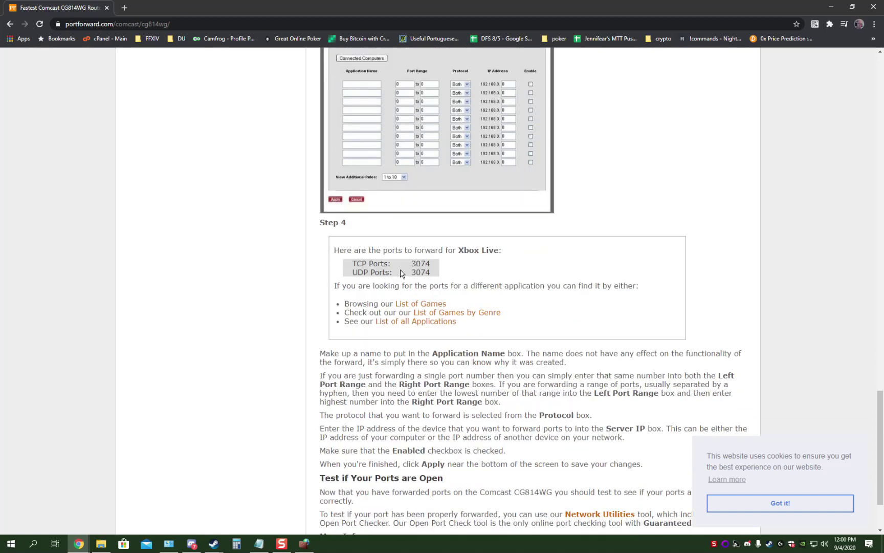
scroll(502, 278, up, 4)
scroll(417, 264, up, 3)
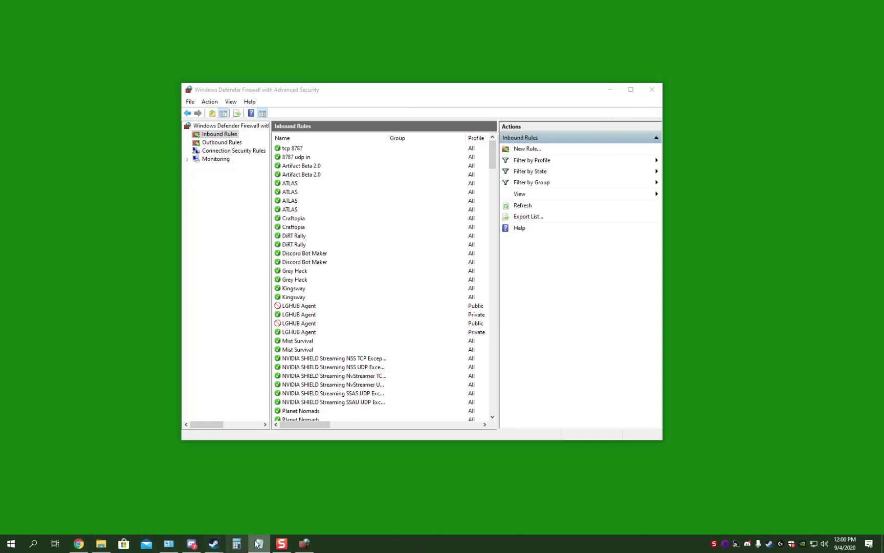
mouse_move(282, 546)
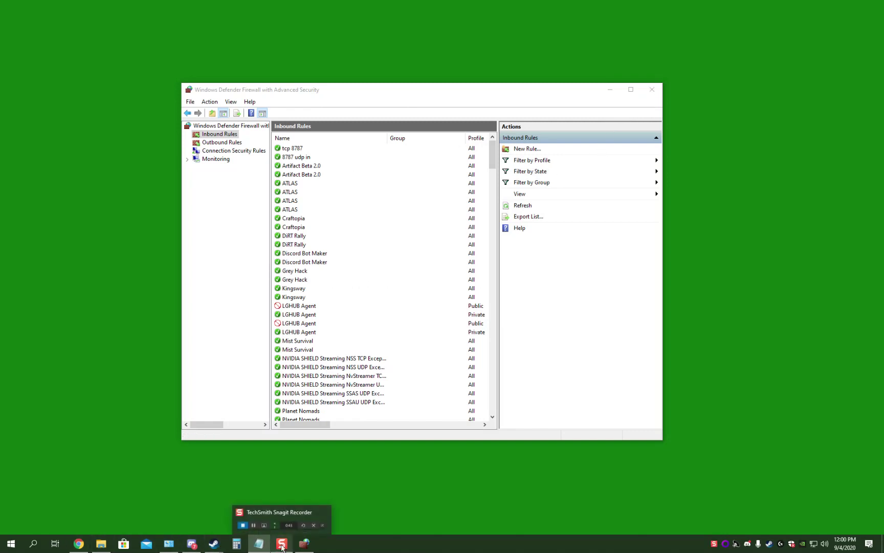